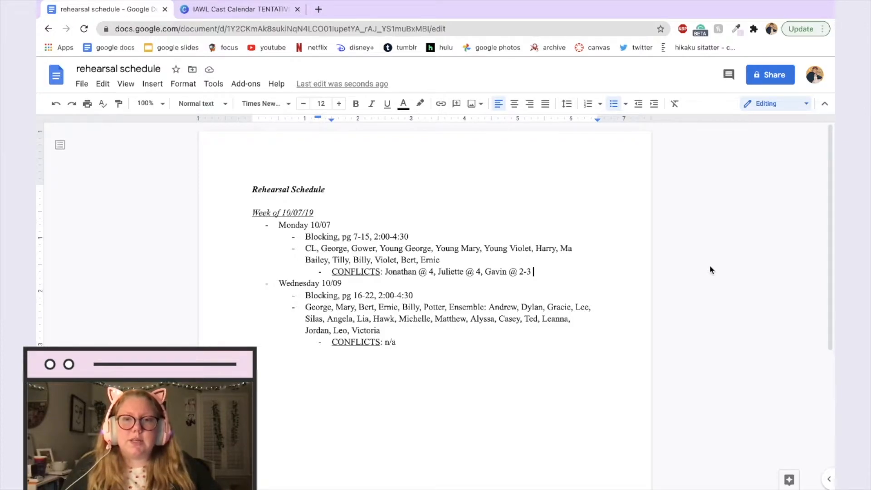
Examine the week heading, the two rehearsal days, and Monday 10/07's activity and page range
left_click_drag(251, 211, 434, 358)
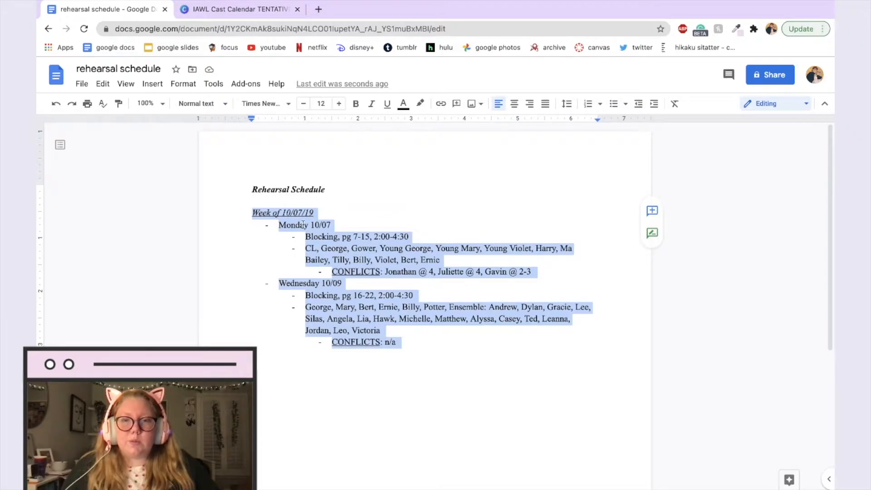
left_click(332, 209)
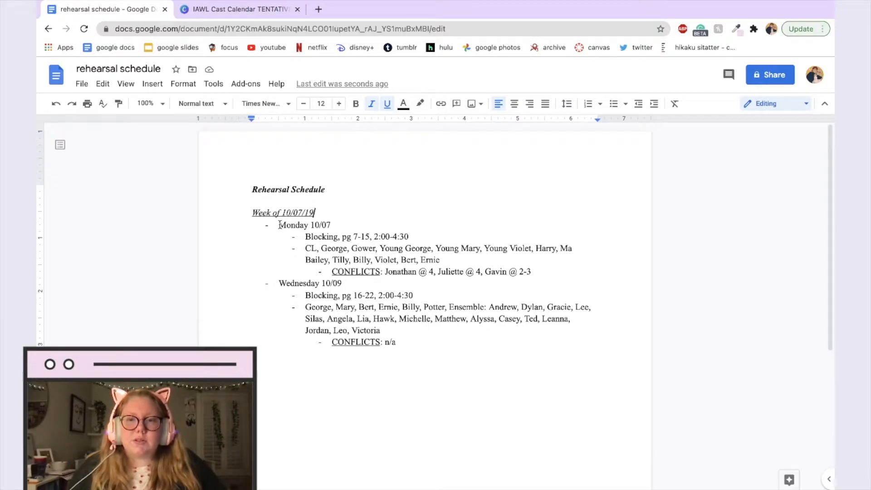
left_click_drag(280, 225, 368, 295)
left_click(419, 348)
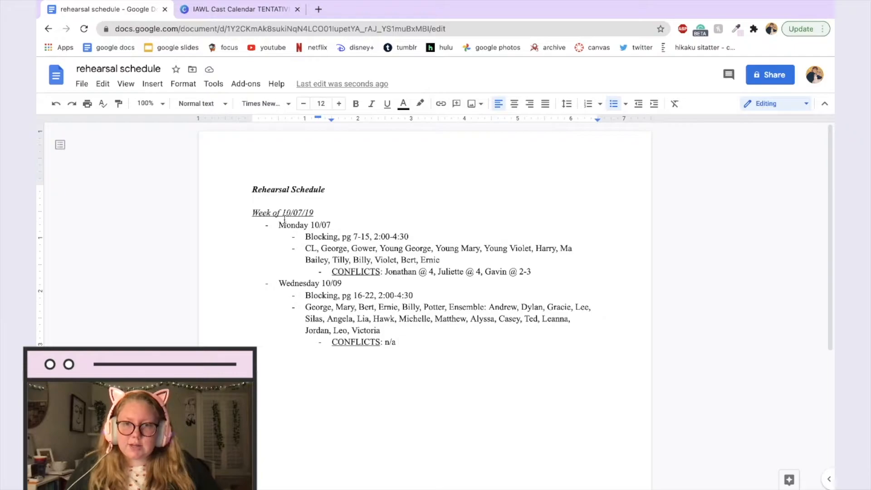
triple_click(253, 214)
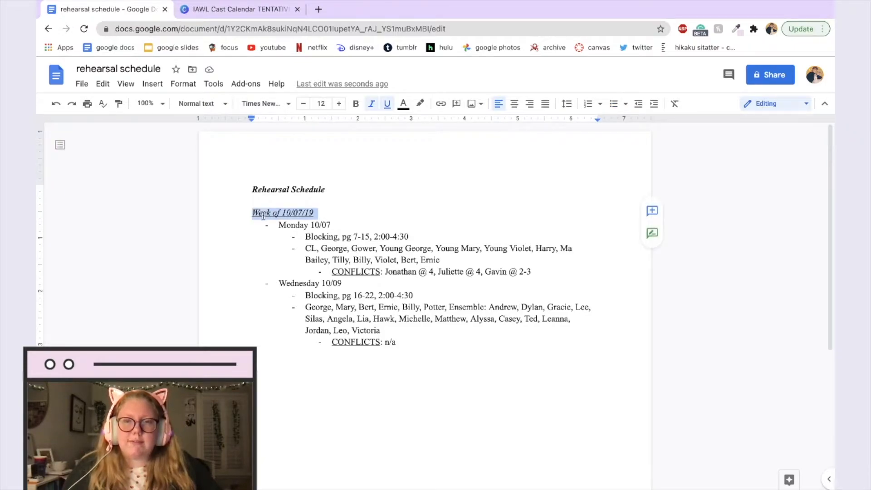
left_click(338, 212)
left_click_drag(279, 224, 339, 237)
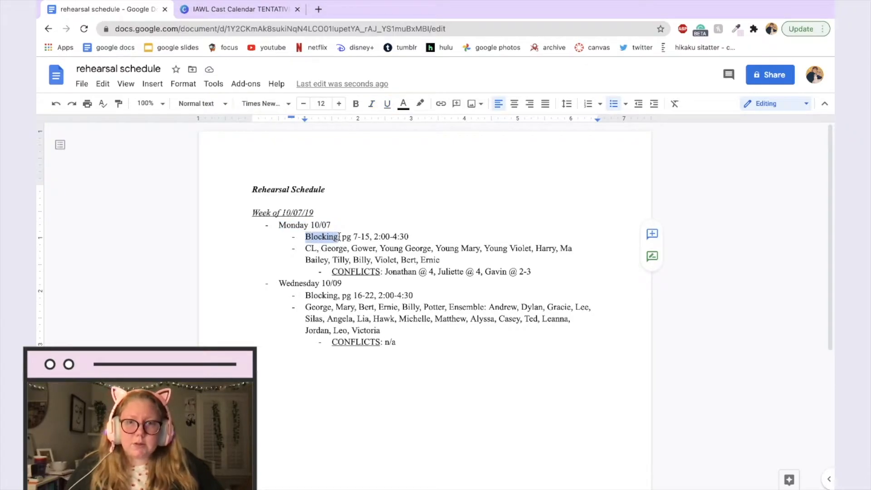
left_click_drag(343, 237, 370, 236)
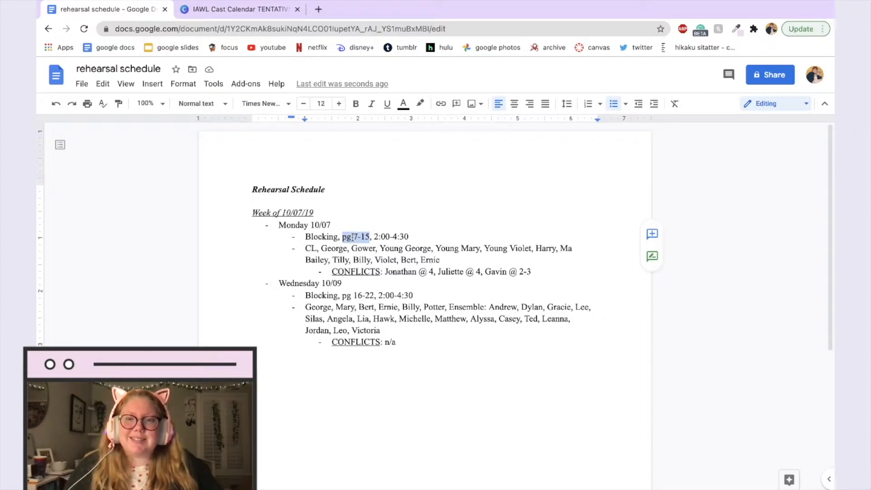
left_click_drag(374, 236, 354, 236)
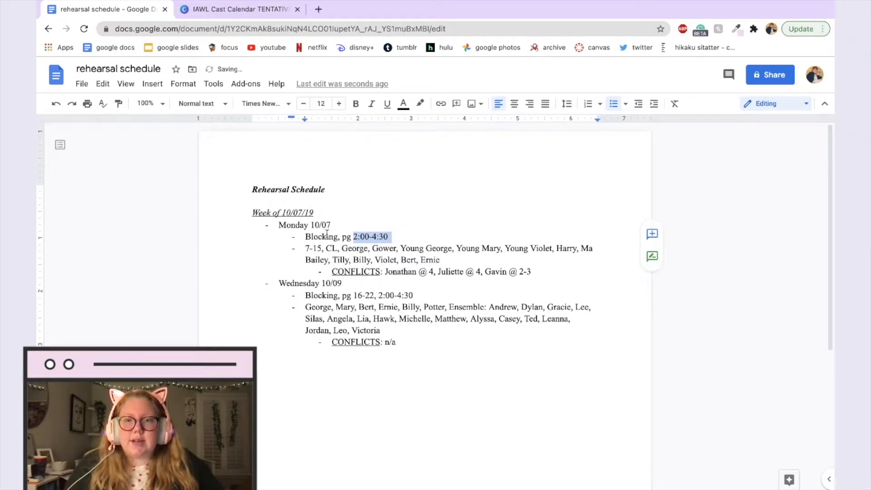
key("ctrl+z")
left_click(388, 216)
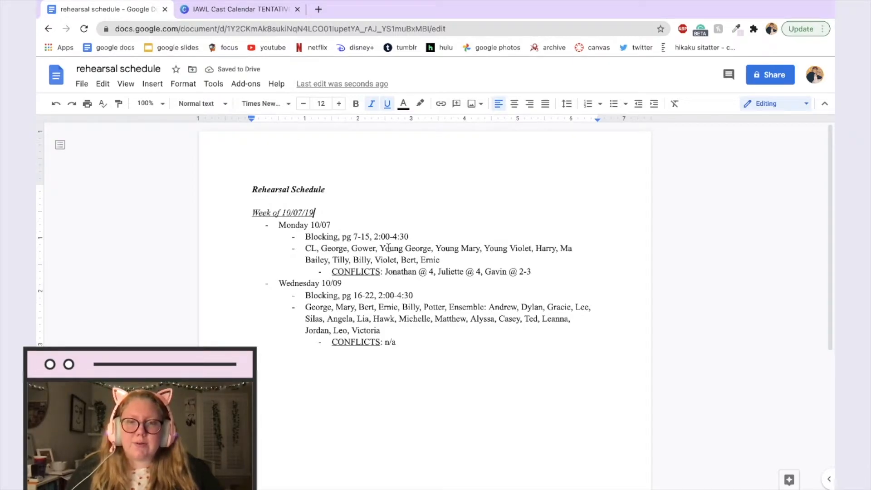
Abbreviate the character Gower to "GW" in Monday 10/07's cast list
left_click_drag(303, 248, 457, 258)
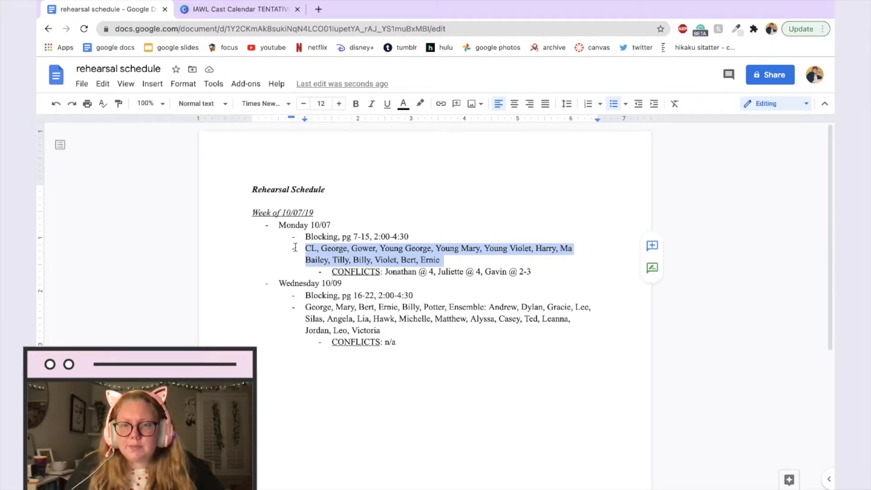
left_click(446, 258)
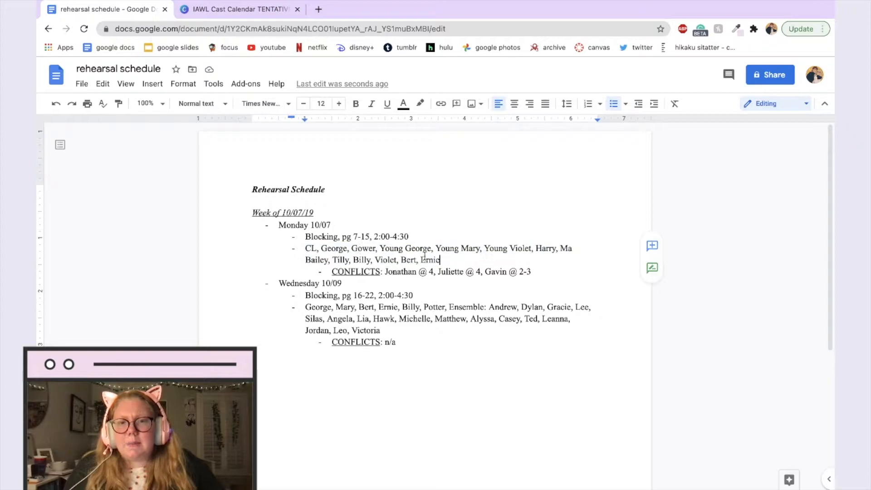
double_click(311, 248)
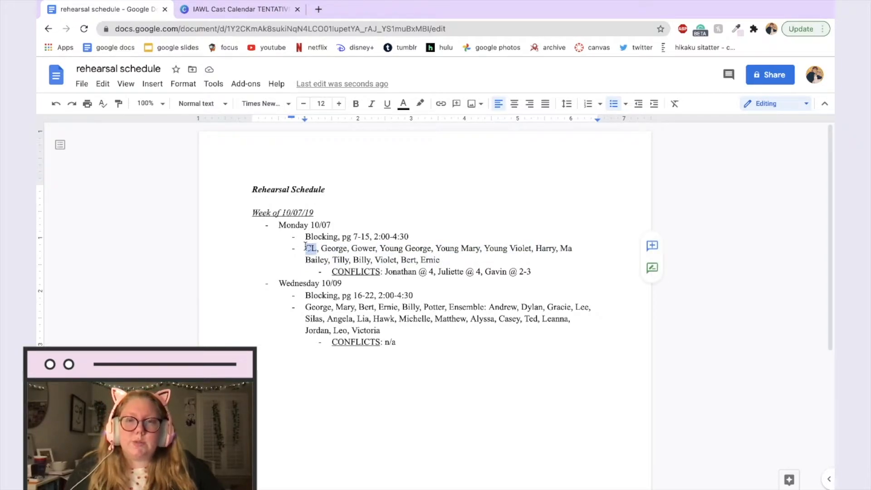
double_click(367, 249)
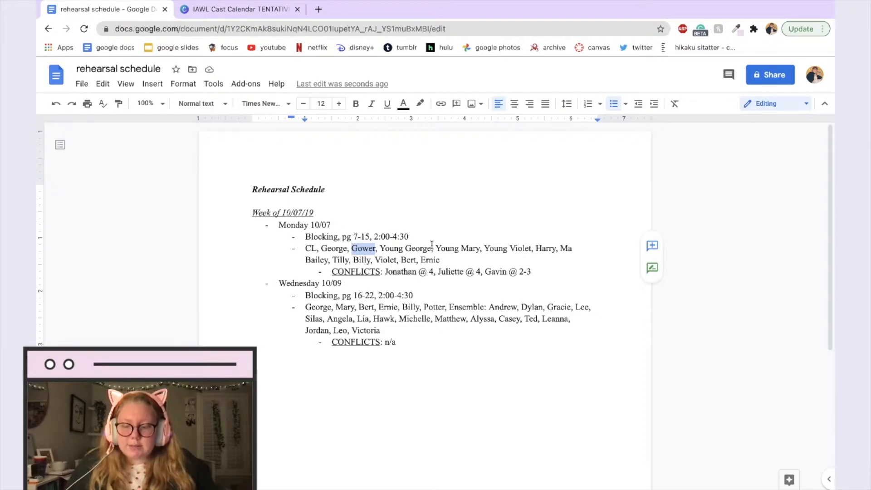
type("GW")
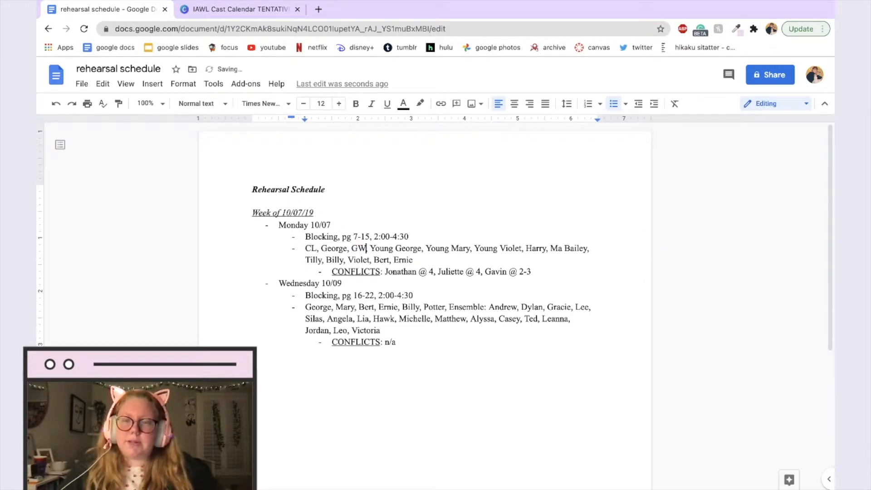
Examine Monday 10/07's blocking line, character list and conflicts line
left_click(421, 259)
left_click_drag(421, 260, 305, 248)
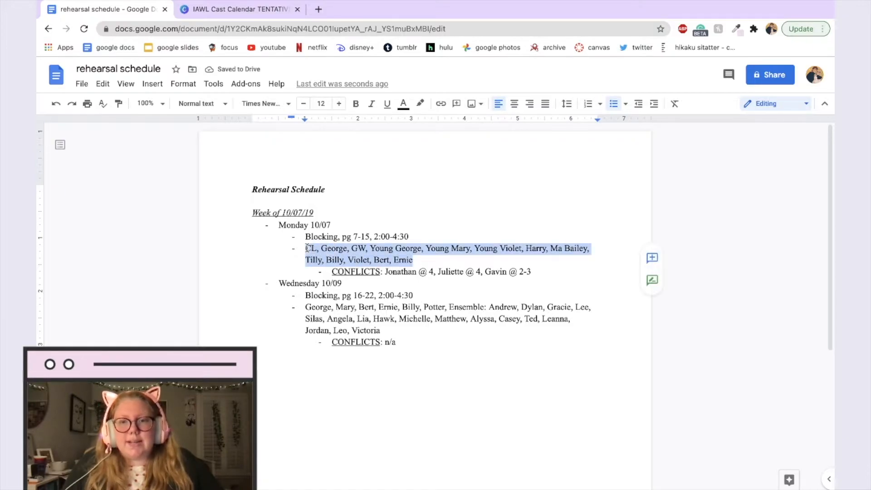
left_click(435, 260)
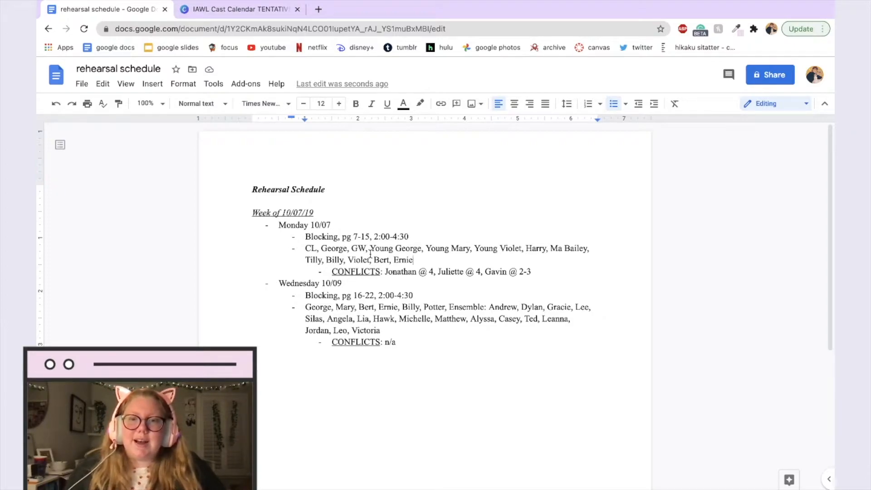
left_click_drag(370, 251, 422, 254)
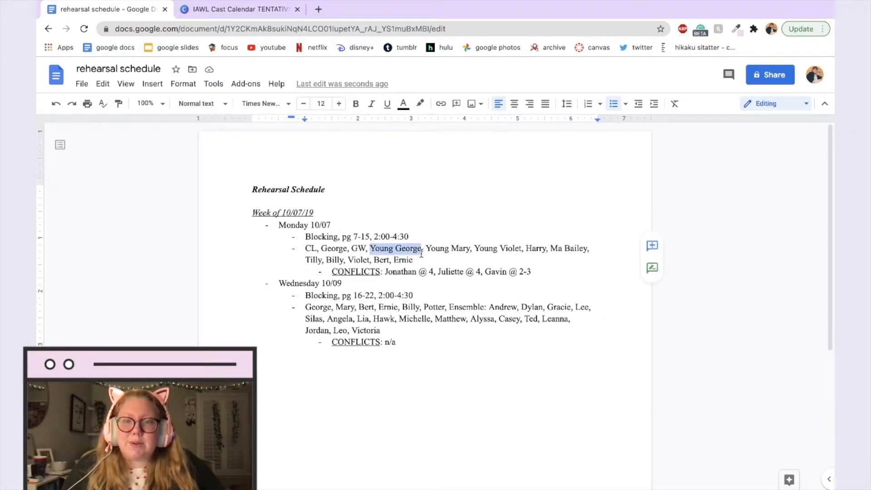
left_click(423, 260)
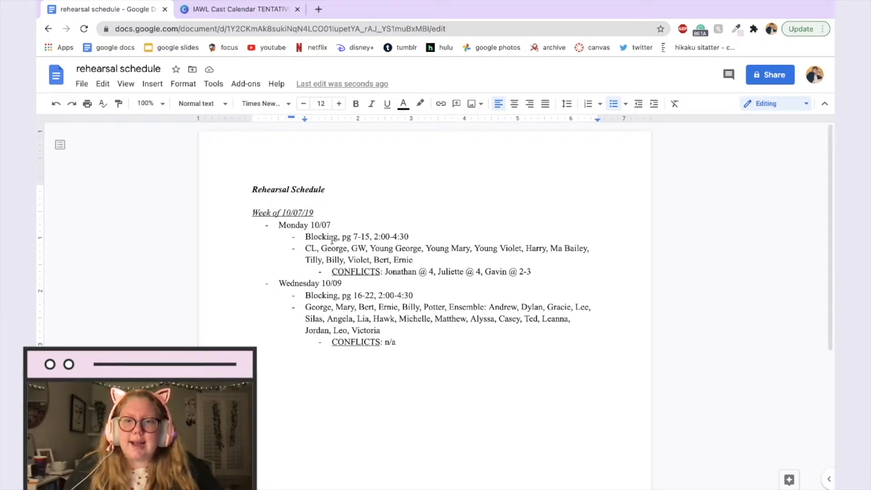
left_click_drag(305, 237, 410, 237)
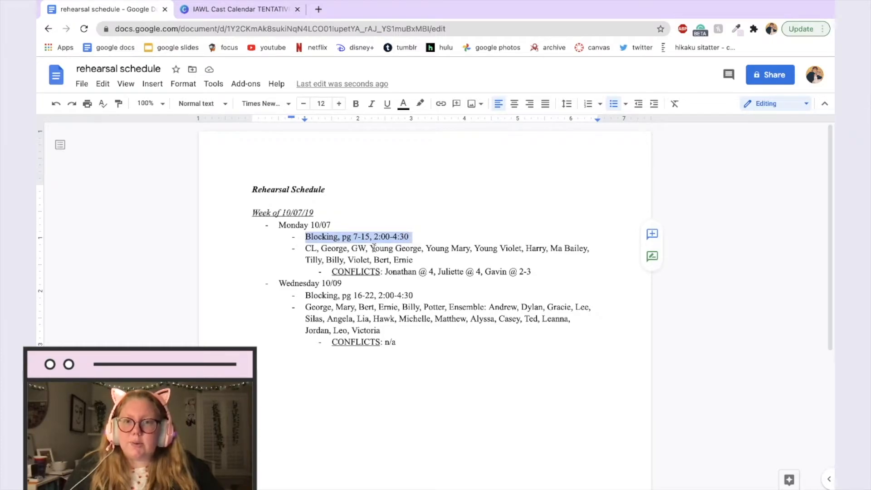
left_click_drag(307, 248, 414, 259)
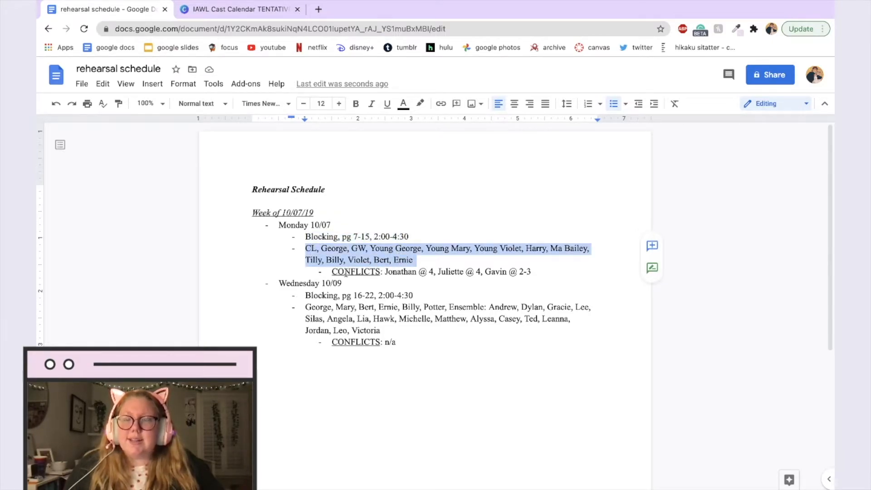
left_click_drag(332, 271, 534, 273)
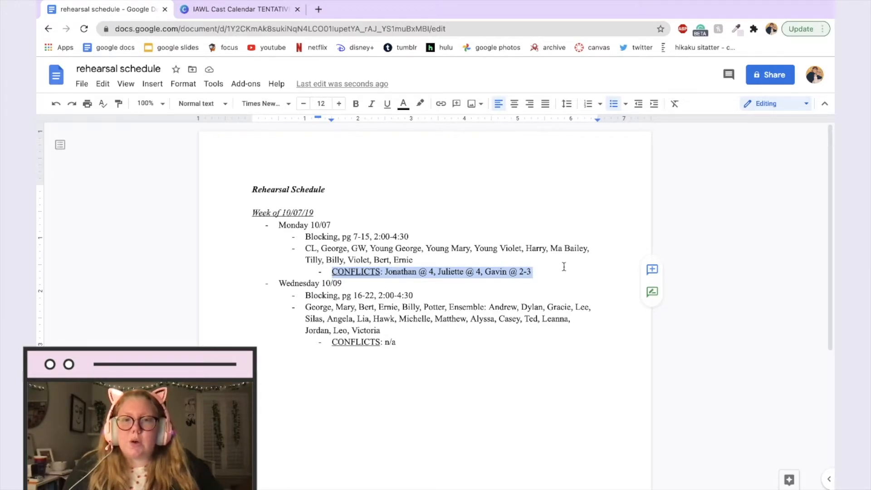
left_click(452, 250)
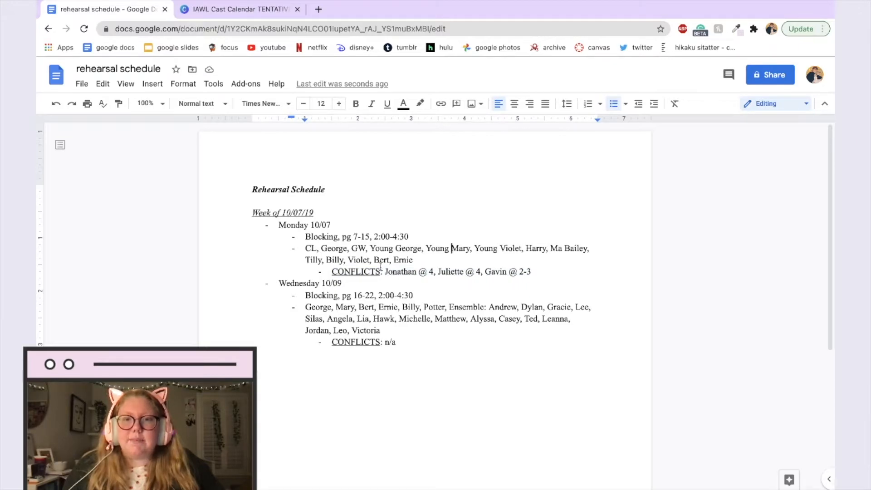
left_click_drag(385, 272, 544, 274)
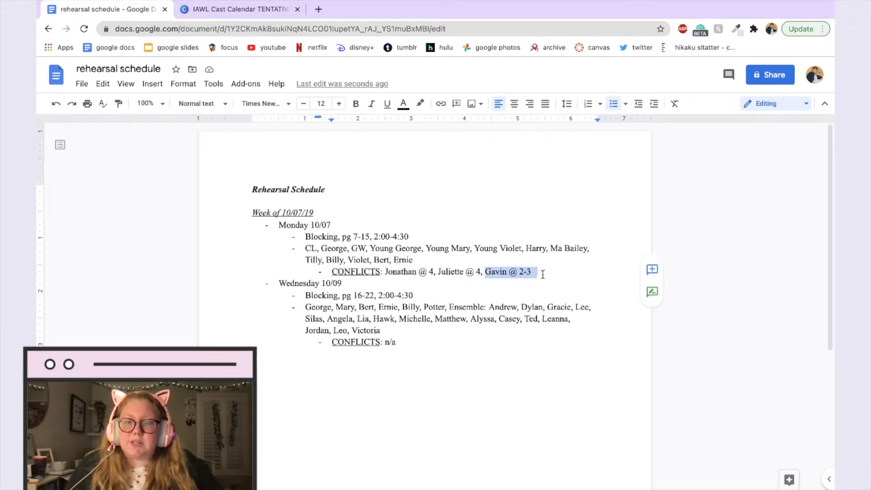
left_click(540, 275)
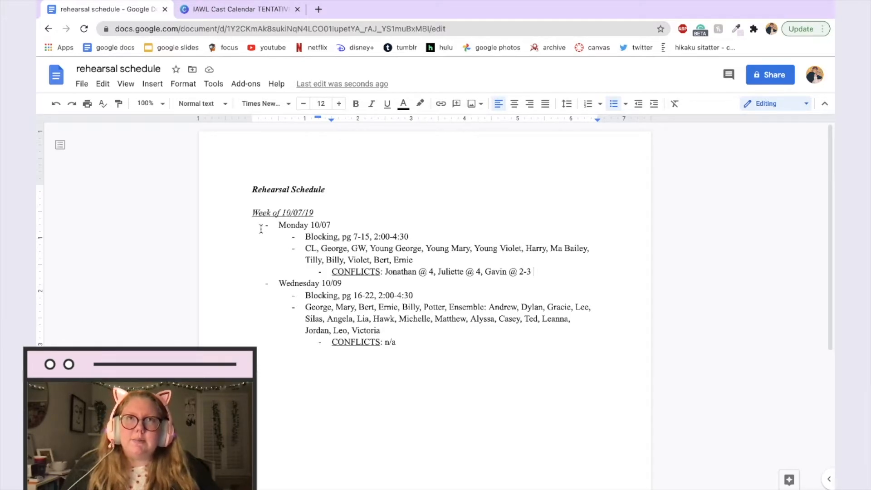
left_click_drag(305, 236, 539, 271)
Add a bullet reading "Tech needed: Lighting crew, sound crew" below Monday's conflicts, at the cast list's indent level
left_click(542, 272)
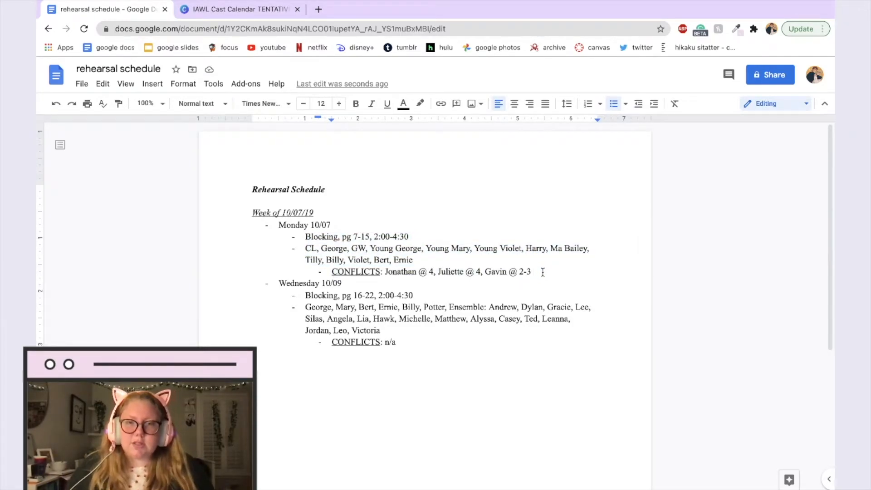
key("Return")
key("shift+Tab")
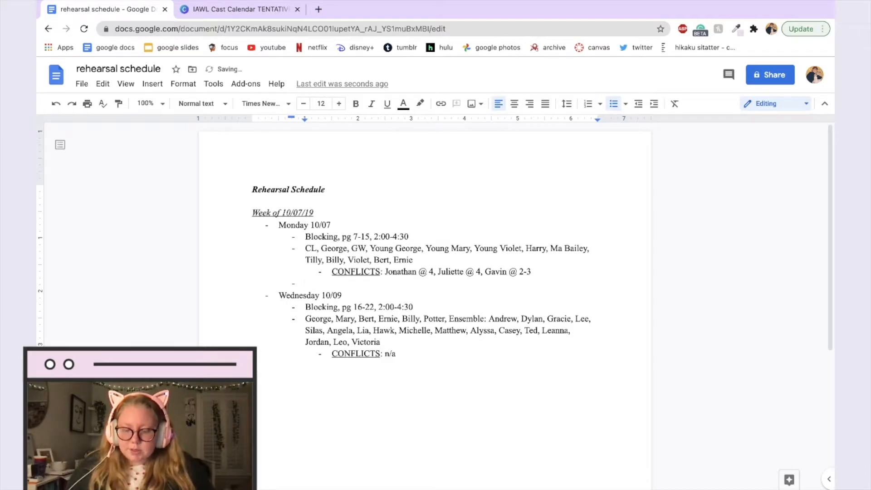
type("Tech rh")
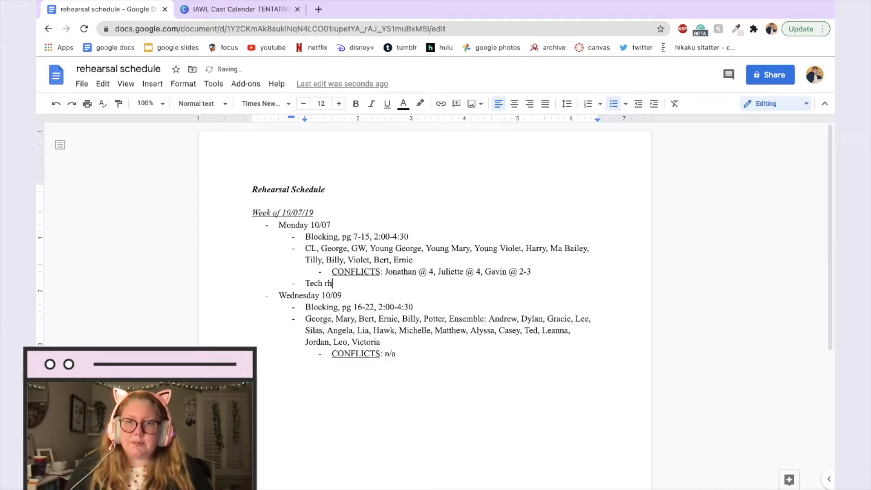
key("BackSpace")
type("needed: ")
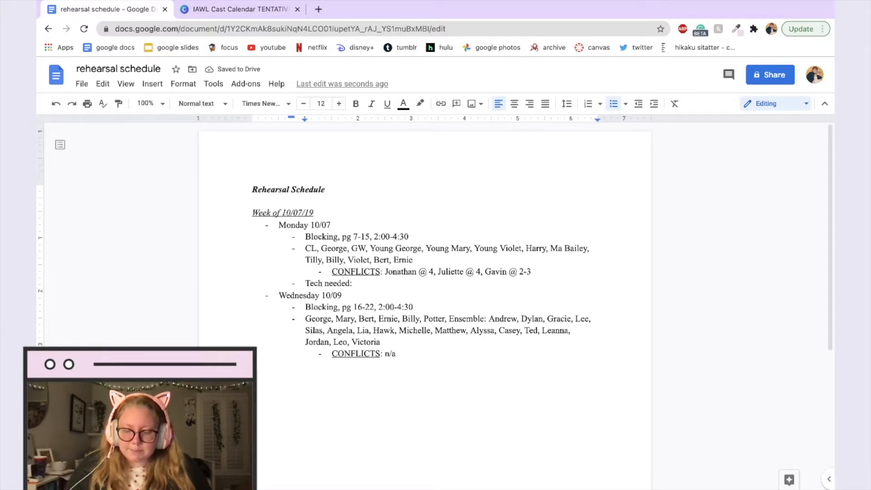
type("Lighting crew, sound crew")
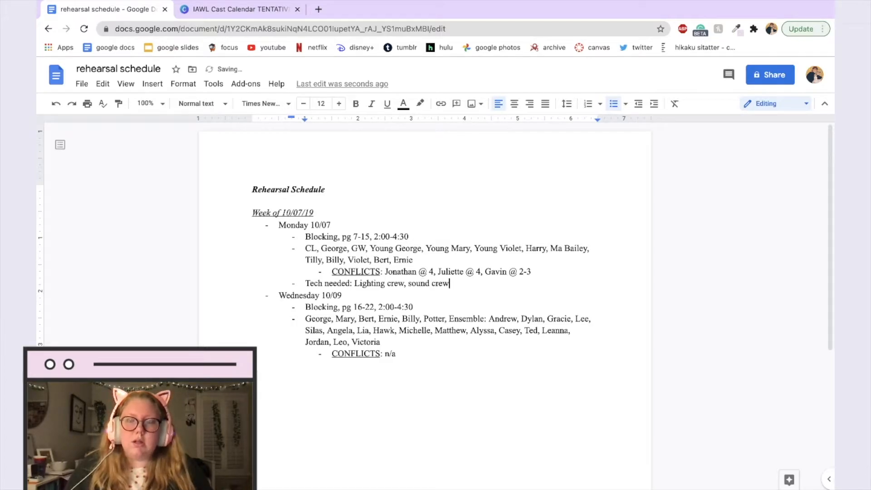
Add an indented sub-bullet with the underlined label "CONFLICTS:" beneath Monday's tech line
key("Return")
key("Tab")
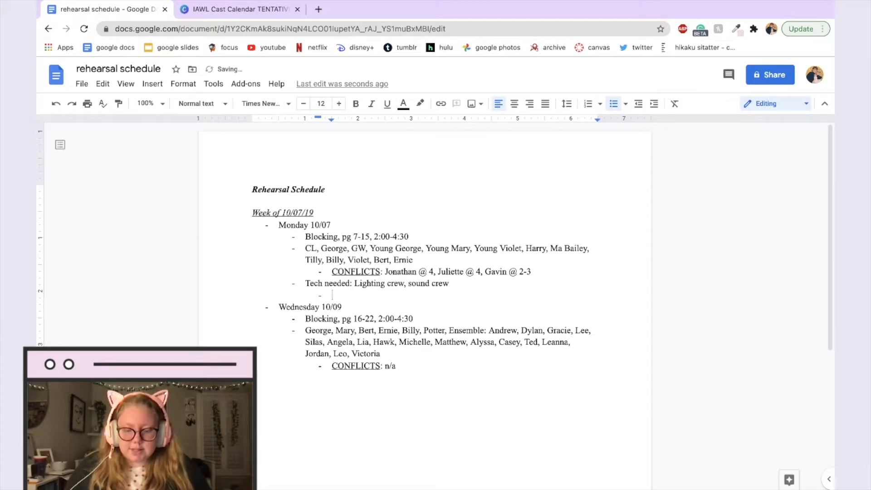
key("ctrl+u")
type("CONFLICTS")
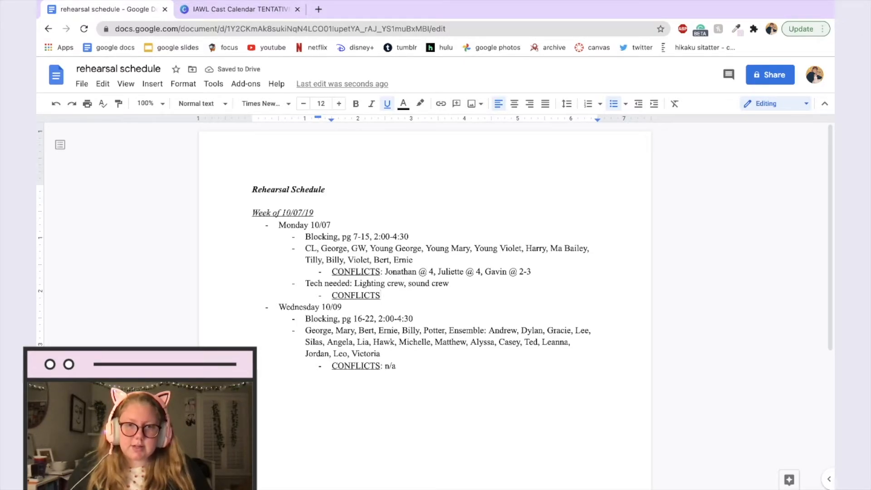
type("...")
key("BackSpace")
key("BackSpace")
key("BackSpace")
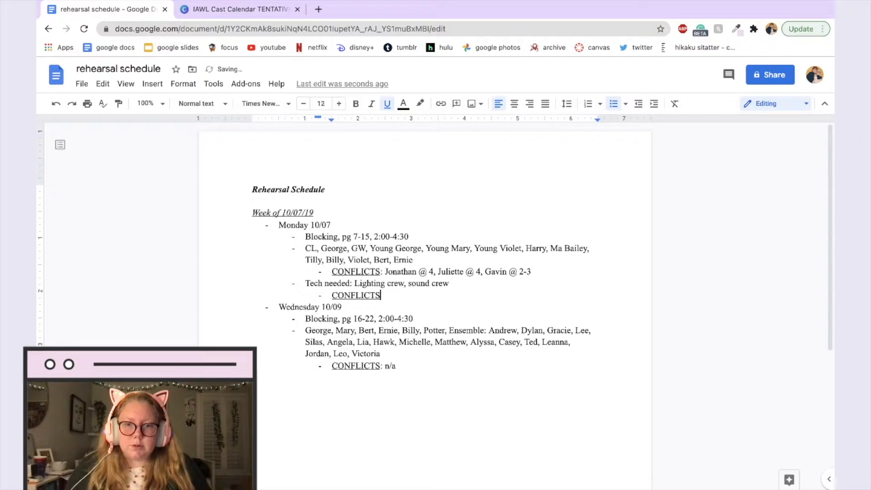
type(":")
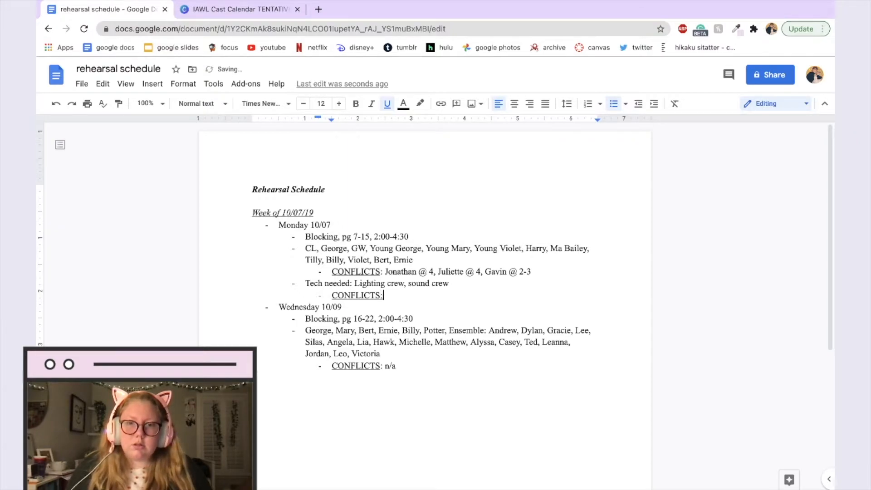
Enter the crew member's first name followed by "@ 4" without underline after the tech conflicts label
key("ctrl+u")
type("Nick")
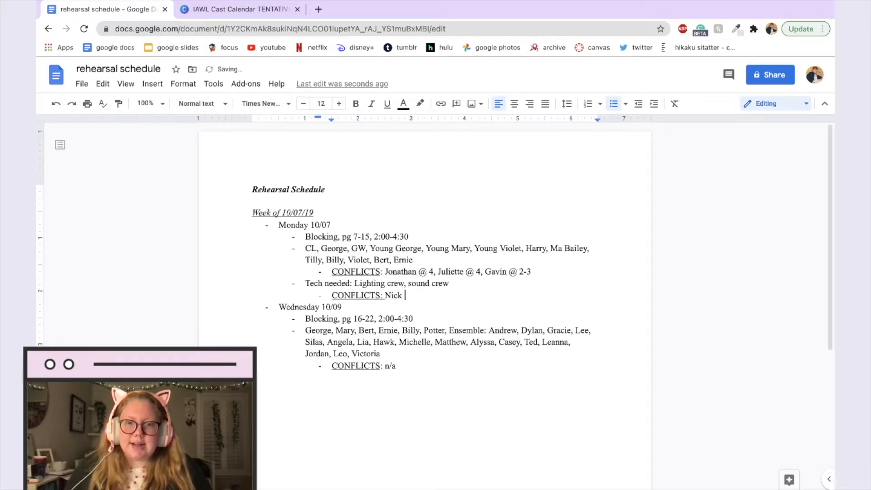
type(" @ 4")
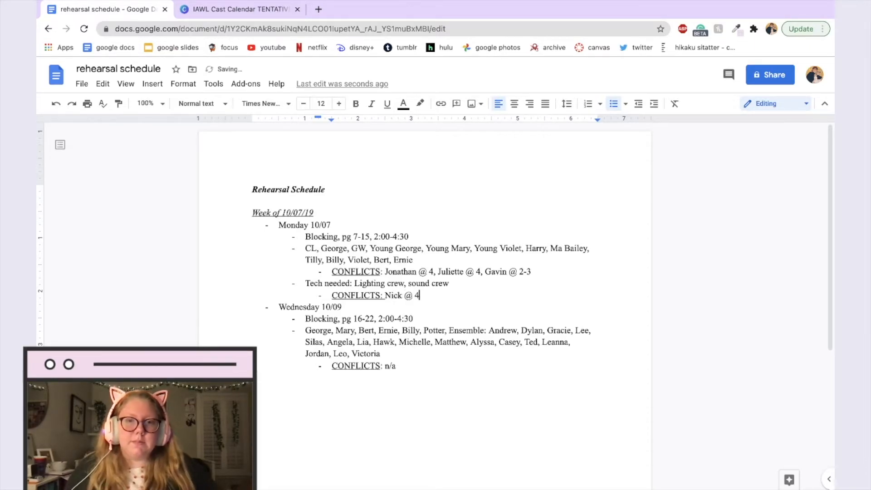
scroll(454, 273, "down", 2)
scroll(453, 273, "up", 2)
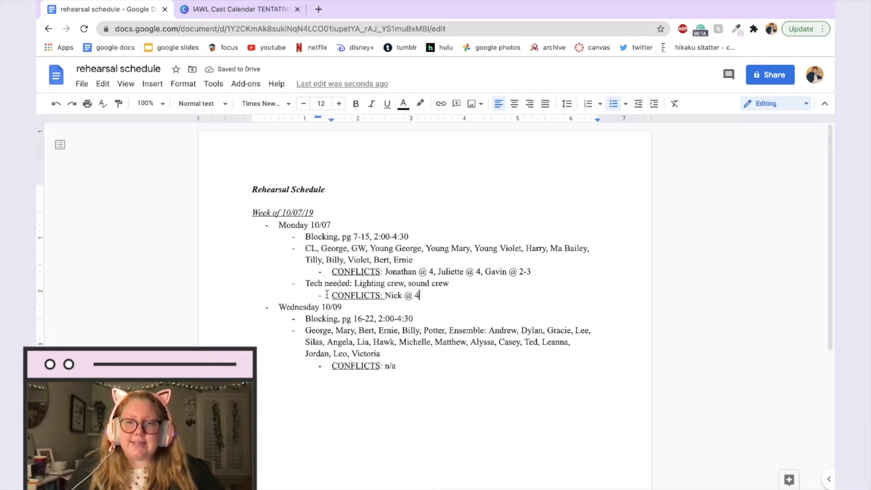
Add an indented sub-bullet reading "Lighting: work on the plot, etc." directly beneath Monday's tech needed line
left_click(463, 285)
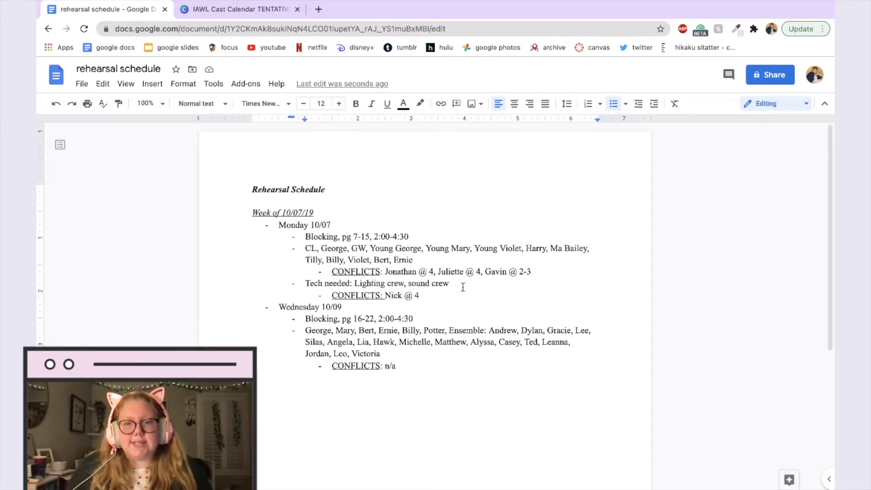
key("Return")
key("Tab")
type("Li")
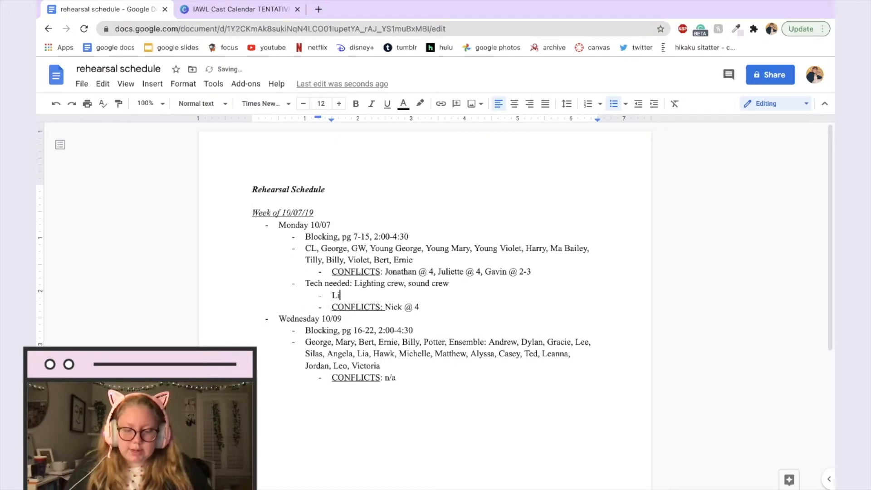
type("ghting: ")
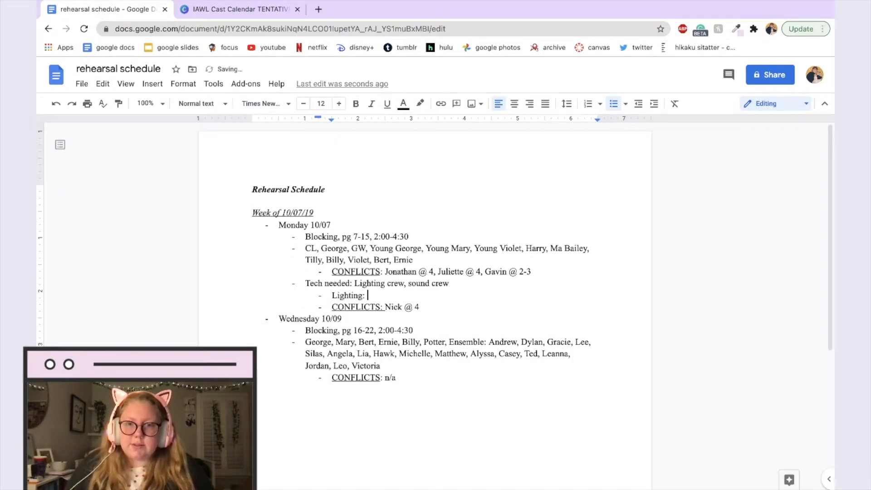
type("work on t")
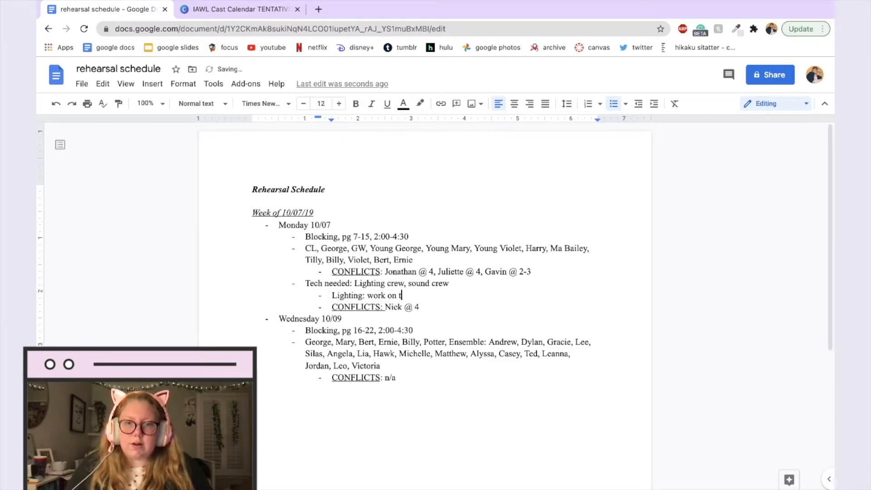
type("he plot, etc.")
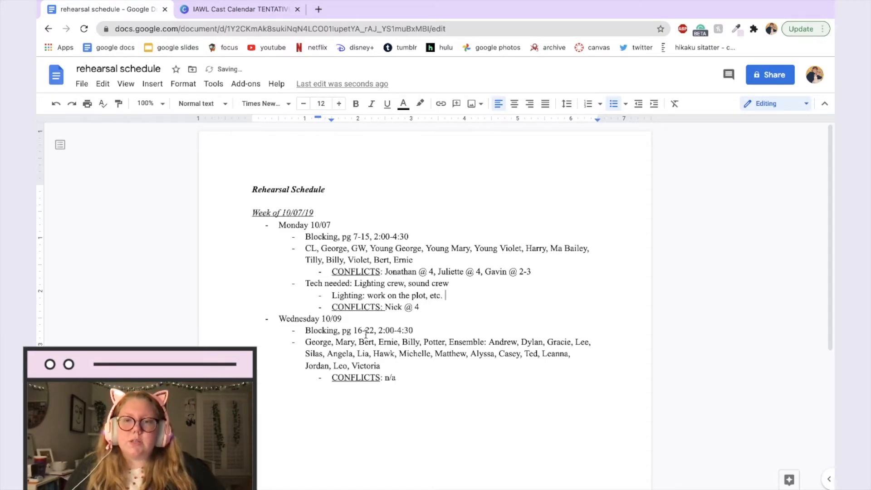
Review the lighting crew's task note under Monday's tech needed line
left_click_drag(332, 295, 450, 296)
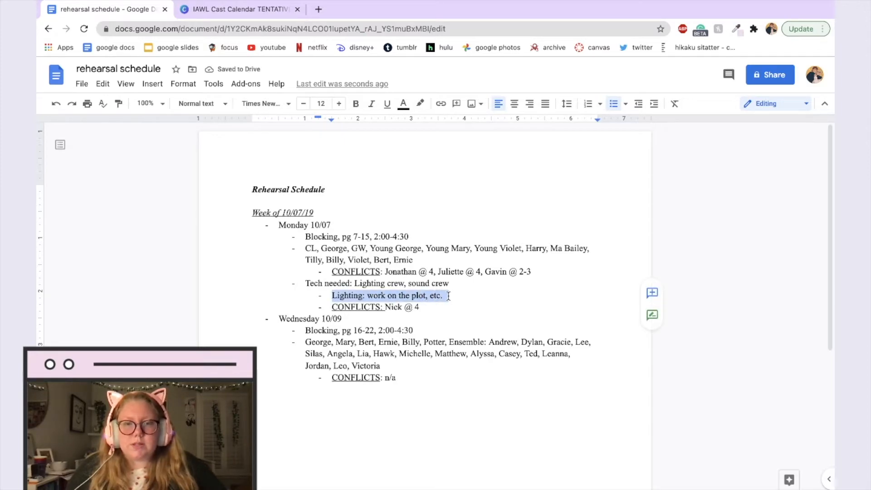
left_click(443, 296)
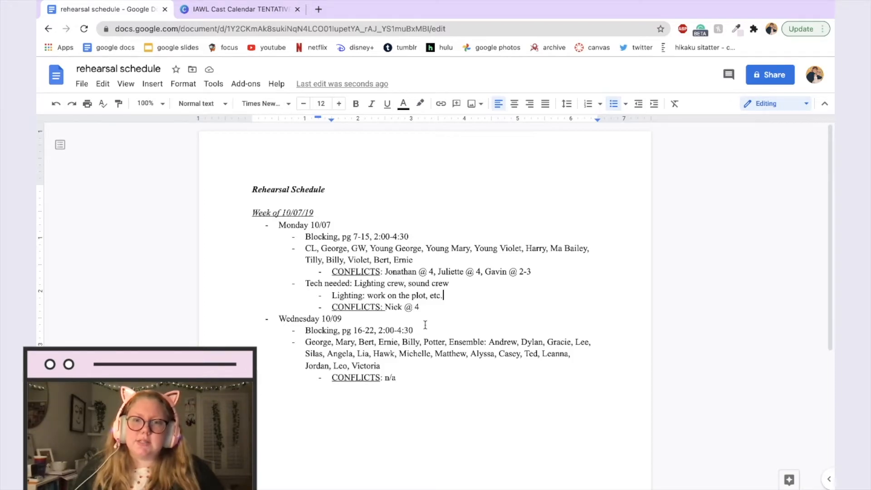
left_click_drag(366, 296, 452, 297)
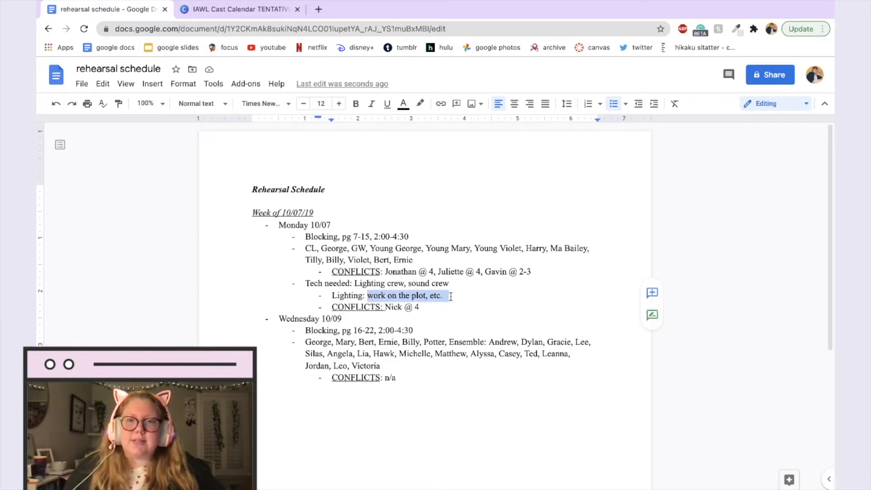
left_click(428, 307)
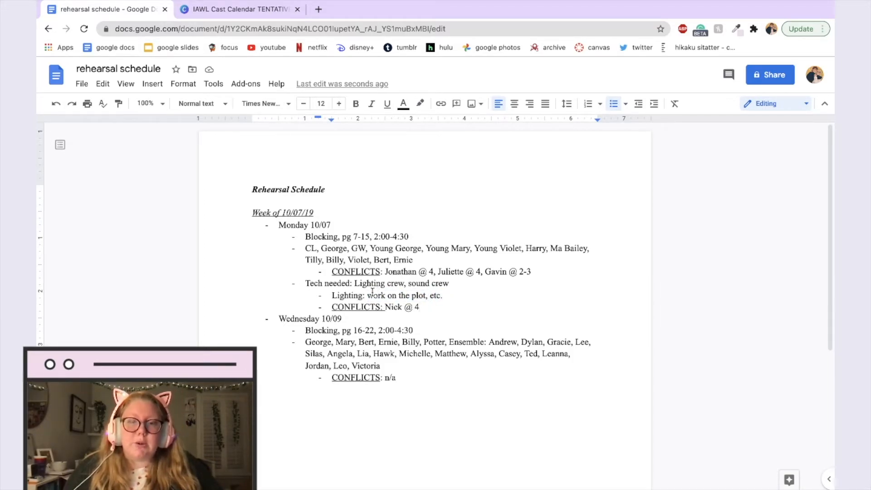
left_click_drag(368, 296, 443, 296)
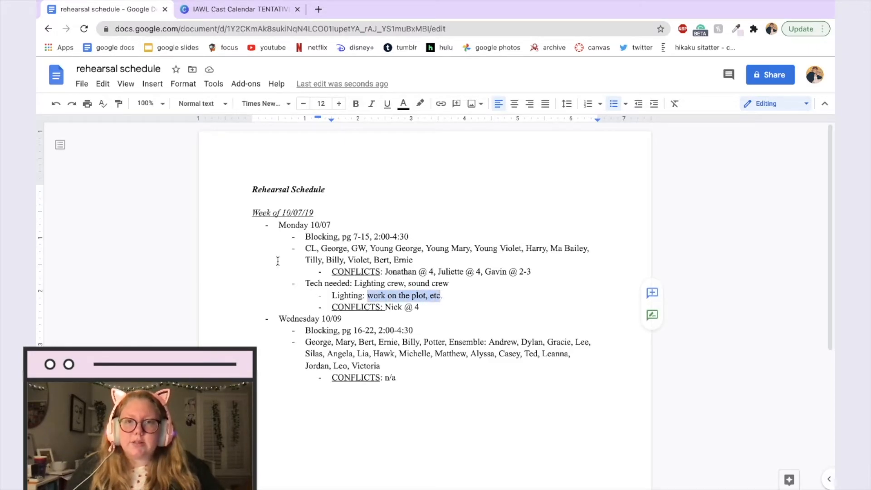
left_click(434, 295)
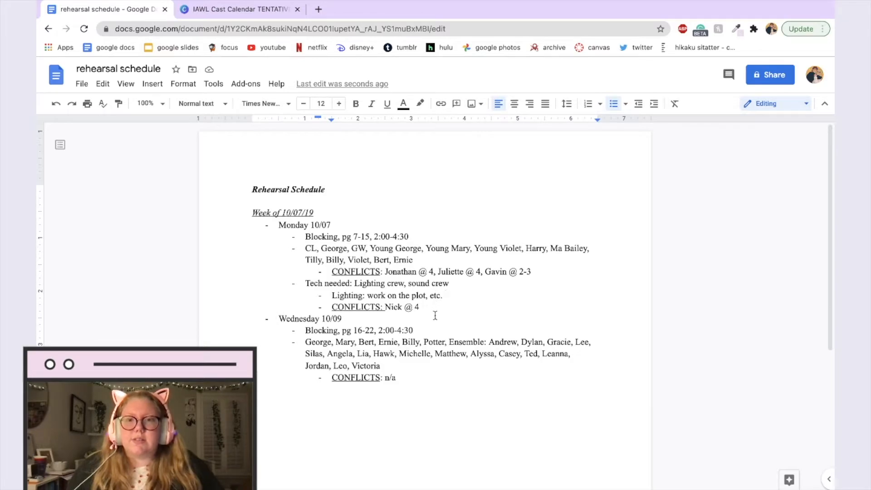
Add a bullet with the underlined label "Notes:" below Monday's character list, at the same indent level
left_click(420, 261)
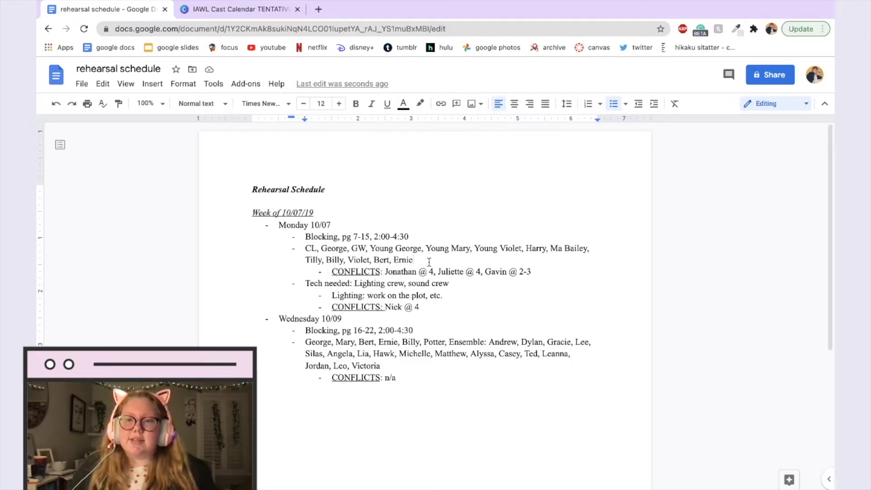
scroll(429, 262, "down", 1)
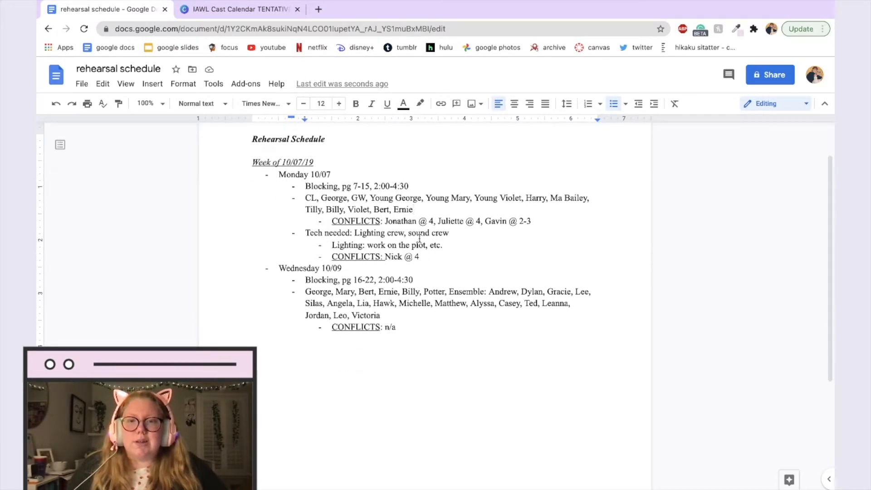
scroll(422, 259, "up", 1)
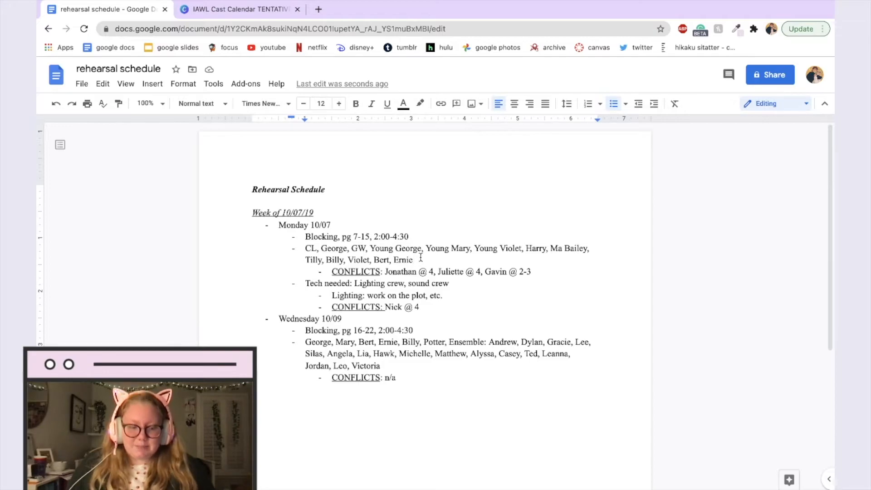
key("Return")
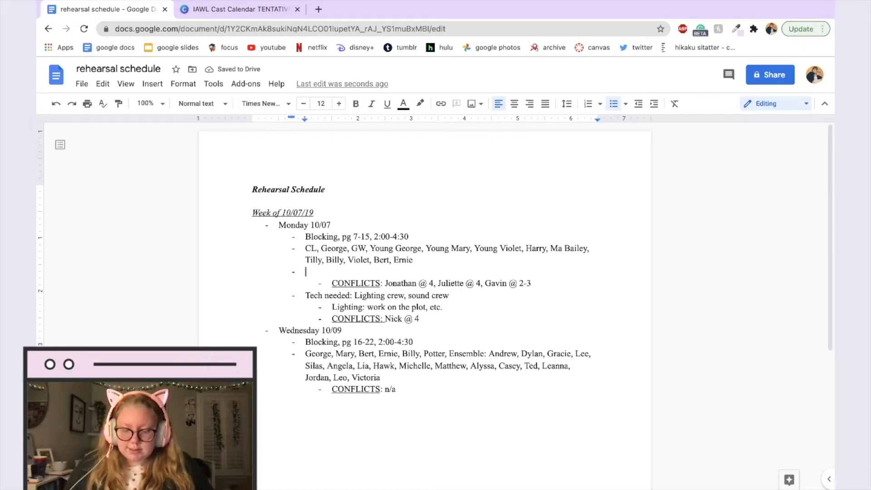
type("U")
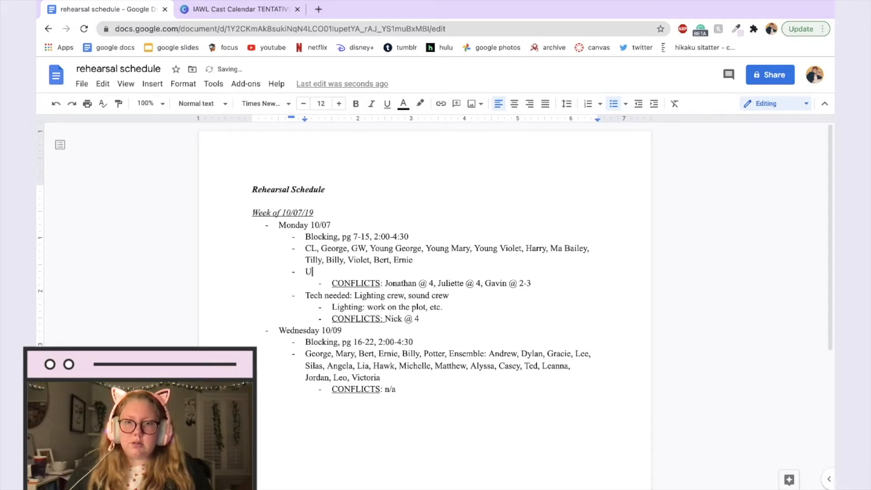
key("BackSpace")
key("ctrl+u")
type("Notes:")
Enter "Go over contract, collect signed forms" without underline after Monday's Notes label
key("ctrl+u")
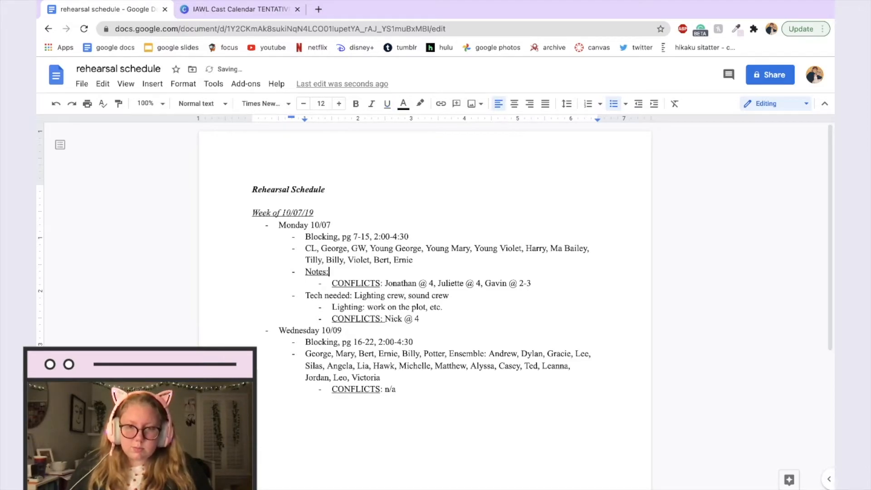
type("Go over ")
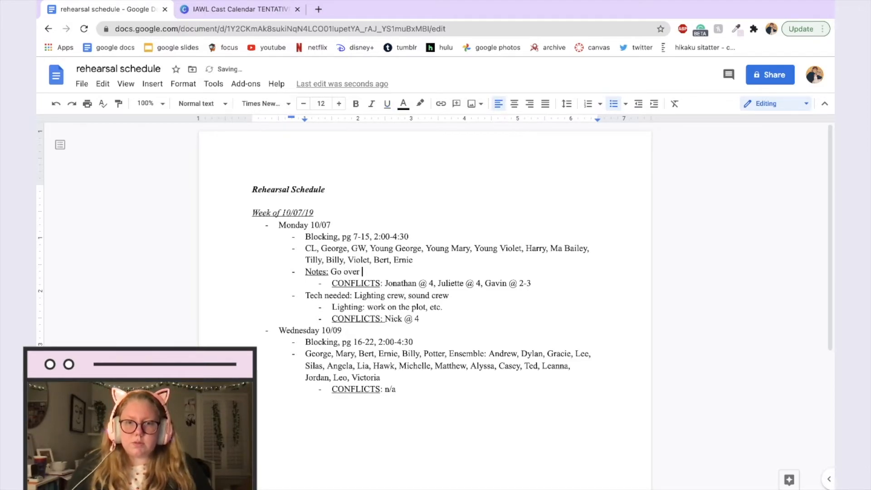
type("contract,")
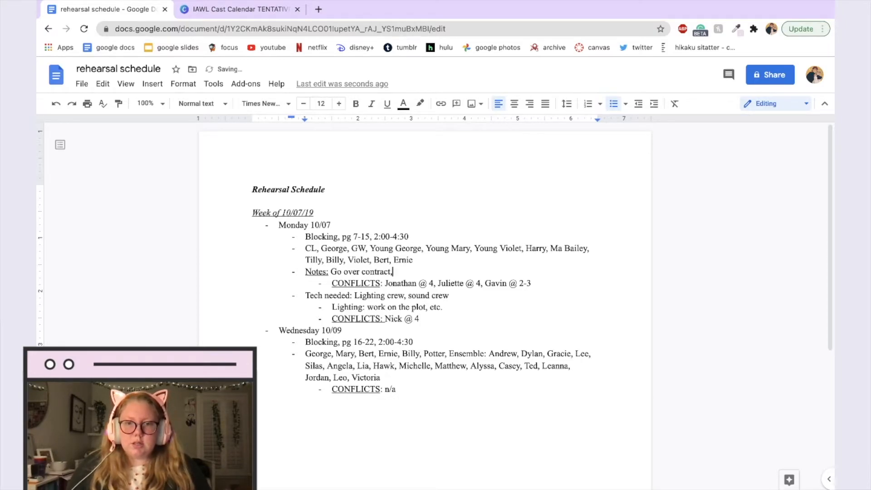
type(" collect ")
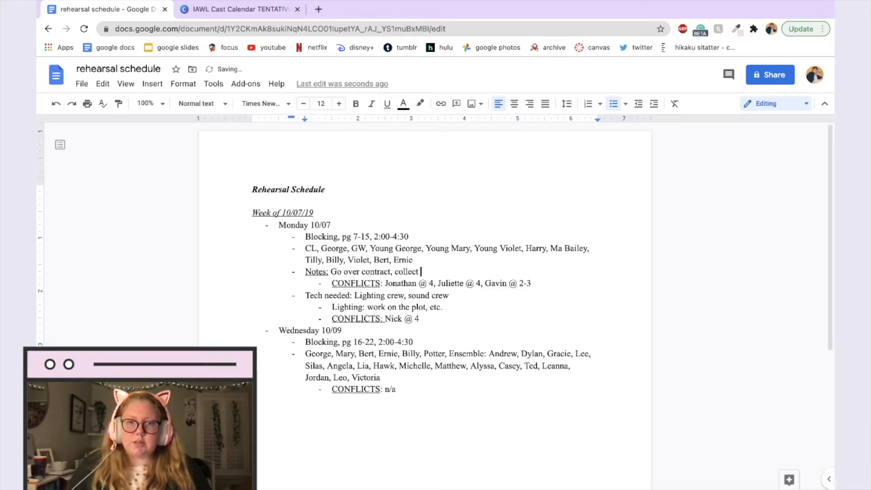
type("signed forms")
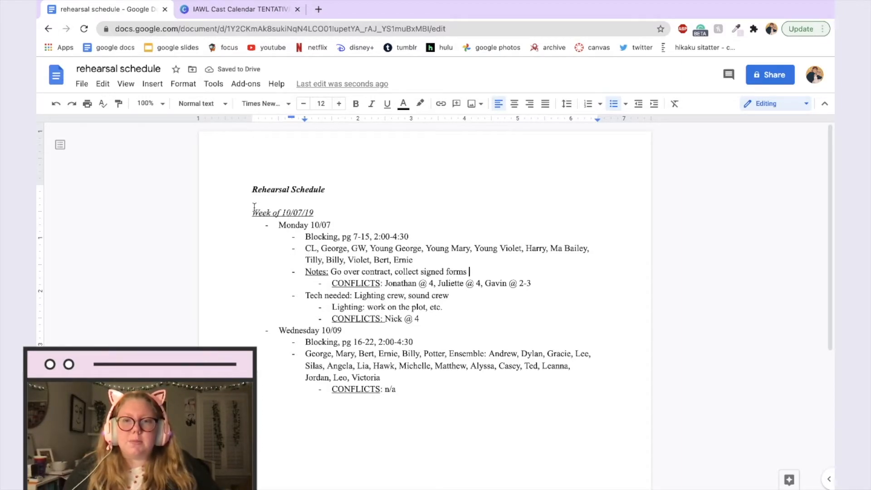
Review the wording of Monday's notes line about the contract and signed forms
left_click_drag(306, 271, 470, 271)
left_click(470, 271)
key("ctrl+shift+Left")
key("ctrl+shift+Left")
key("ctrl+shift+Left")
key("ctrl+shift+Left")
key("ctrl+shift+Left")
key("ctrl+shift+Left")
key("ctrl+shift+Left")
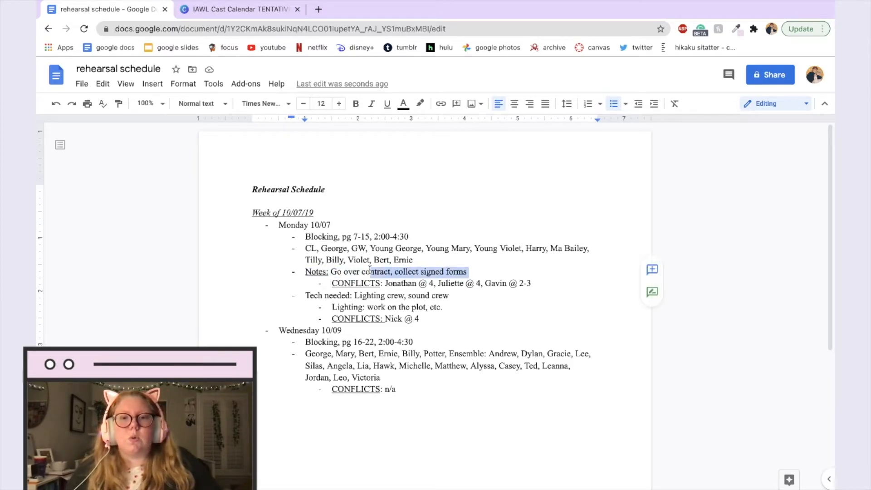
key("shift+Right")
key("shift+Right")
left_click(537, 266)
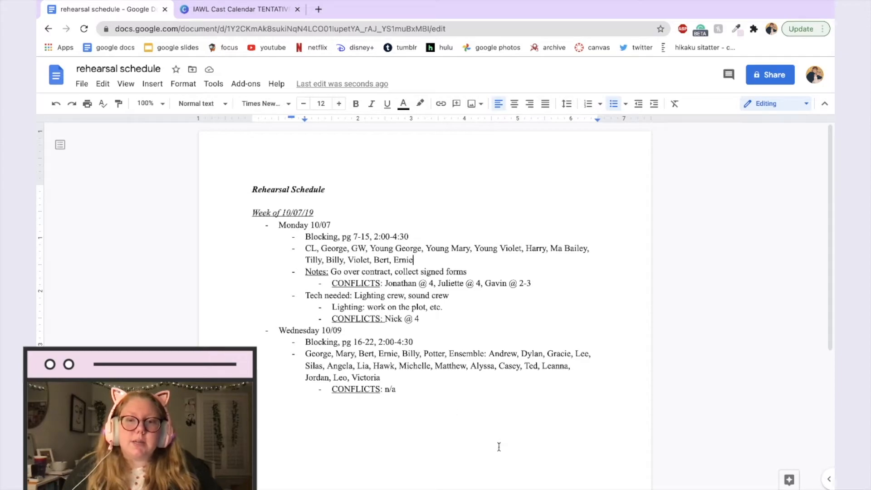
Review the full week of 10/07/19 schedule, including Monday's character list and complete Monday section
left_click_drag(399, 391, 234, 166)
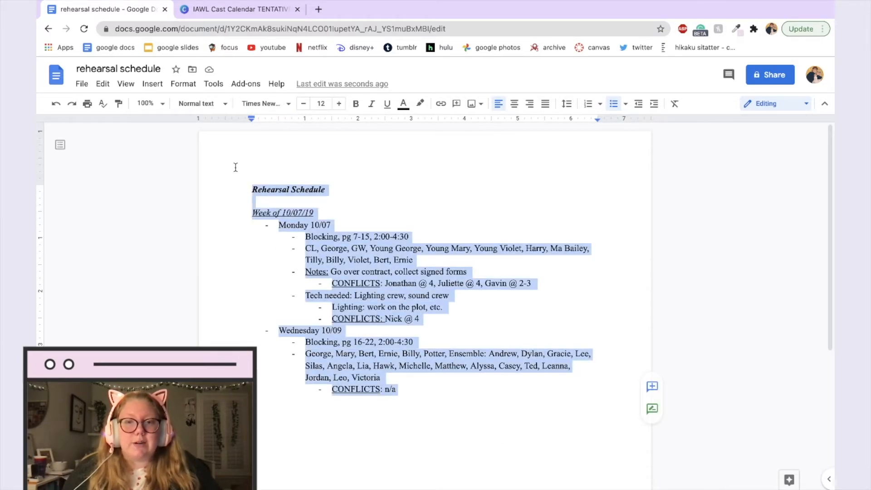
left_click(242, 174)
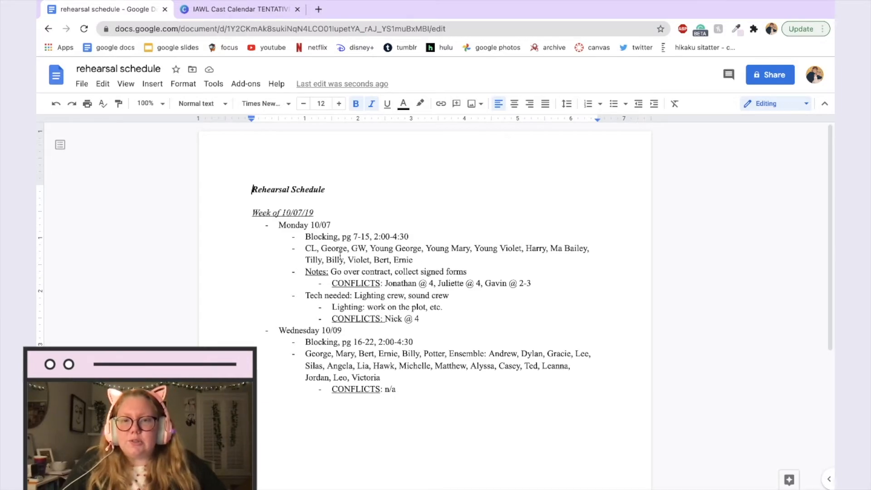
left_click_drag(253, 211, 467, 405)
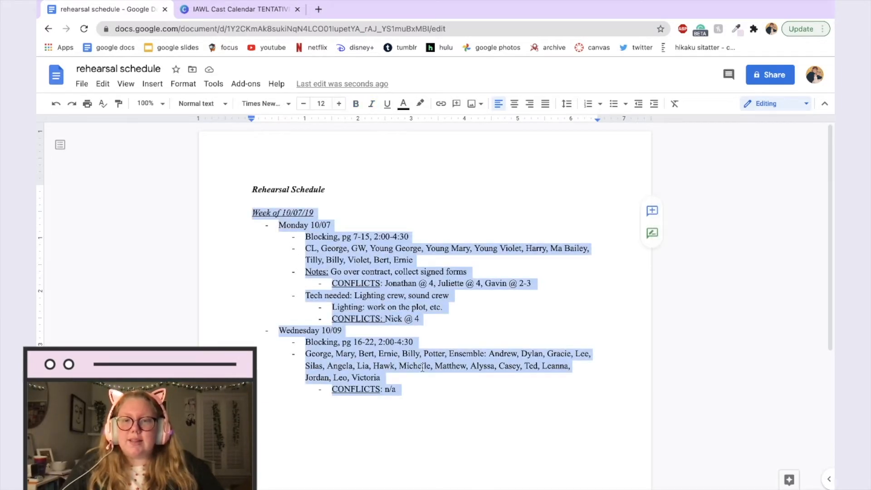
left_click(307, 258)
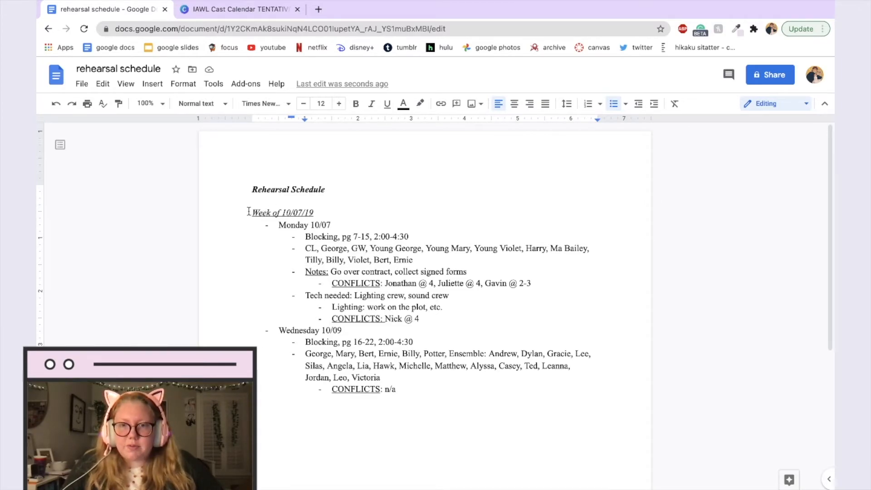
left_click_drag(252, 211, 428, 415)
left_click(428, 415)
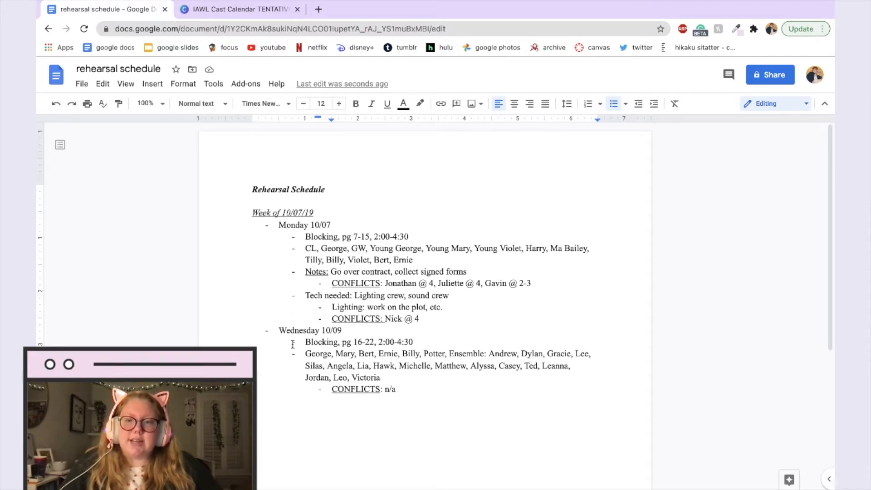
left_click_drag(304, 248, 429, 262)
left_click(429, 263)
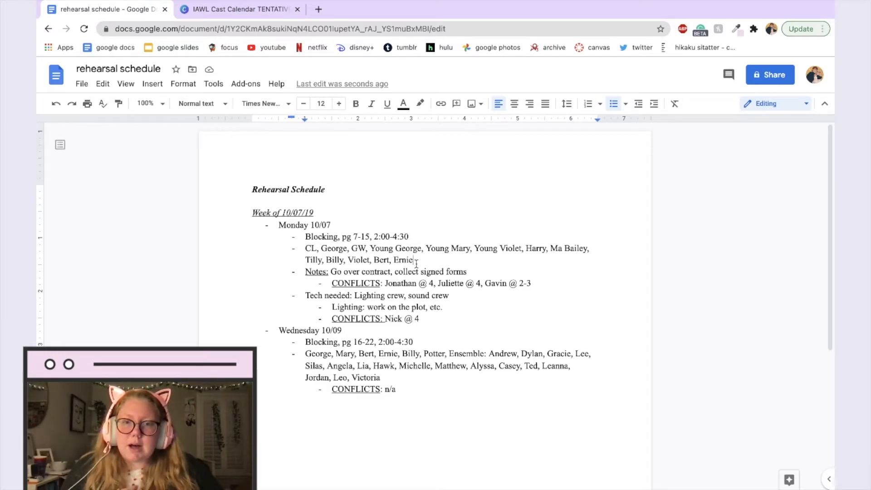
left_click_drag(279, 224, 437, 320)
left_click(441, 330)
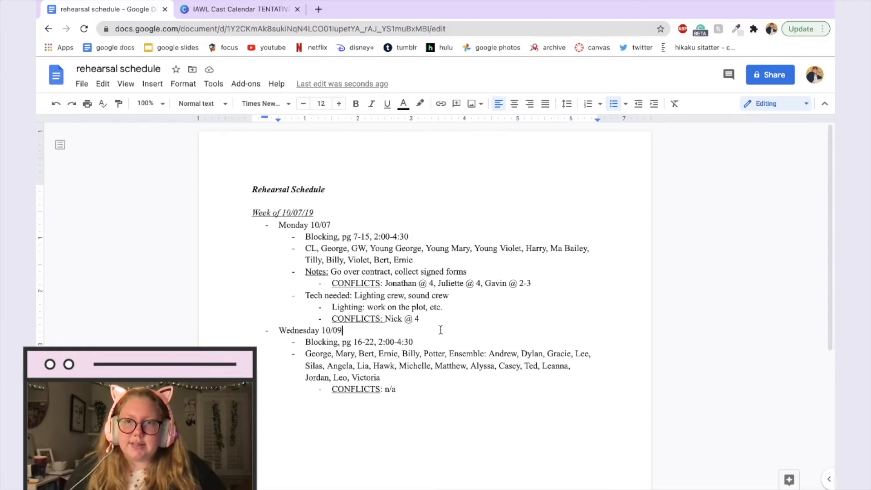
Switch to the IAWL Cast Calendar in Canva and put a line break before "blocking, 2-4:30" in the October 7 entry
left_click(248, 11)
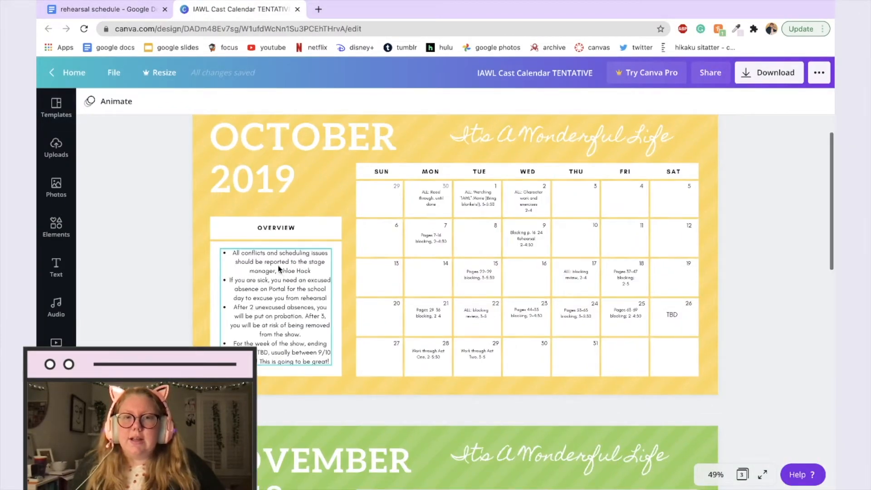
scroll(200, 222, "up", 1)
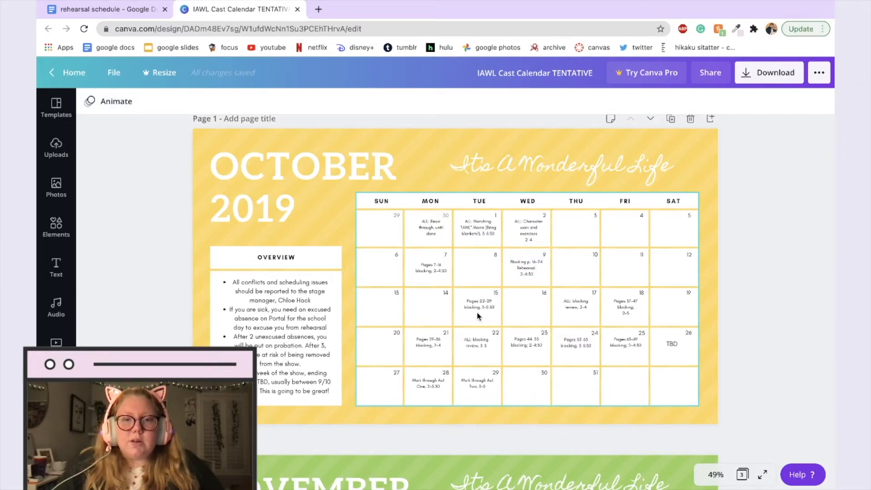
left_click(427, 270)
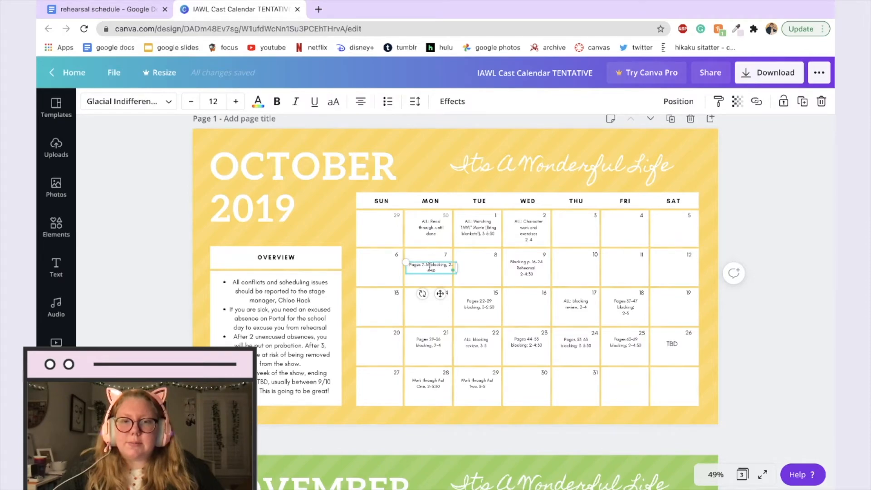
left_click(429, 265)
key("Return")
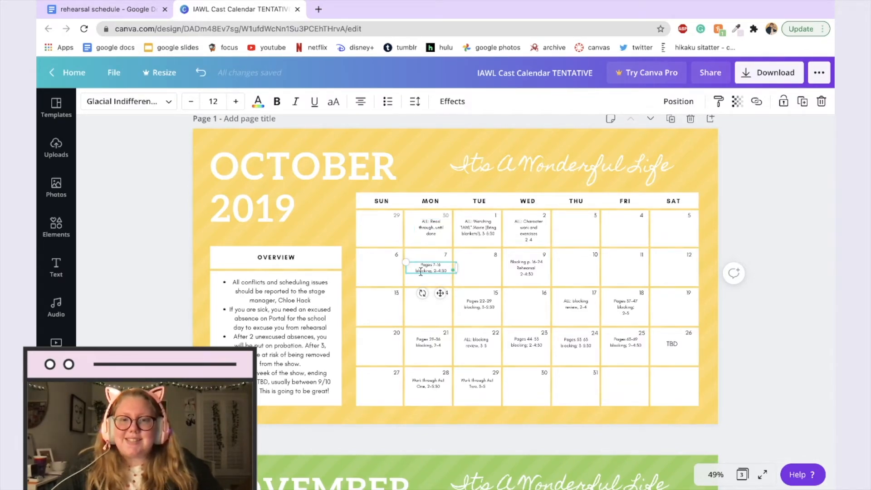
left_click(792, 263)
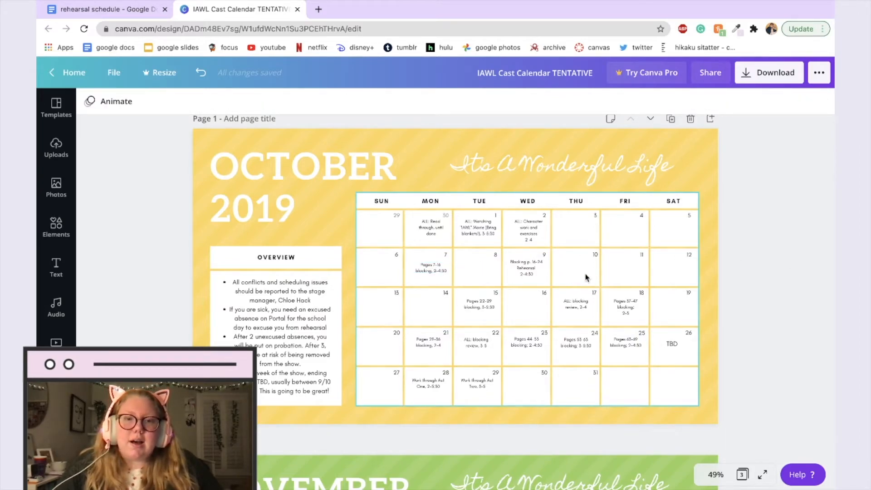
Review the December, November and October pages of the cast calendar
scroll(565, 282, "down", 10)
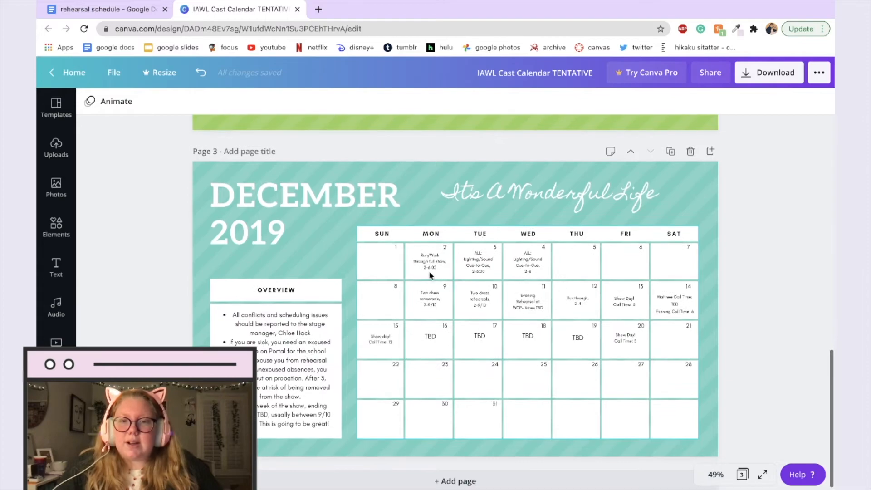
scroll(431, 290, "down", 1)
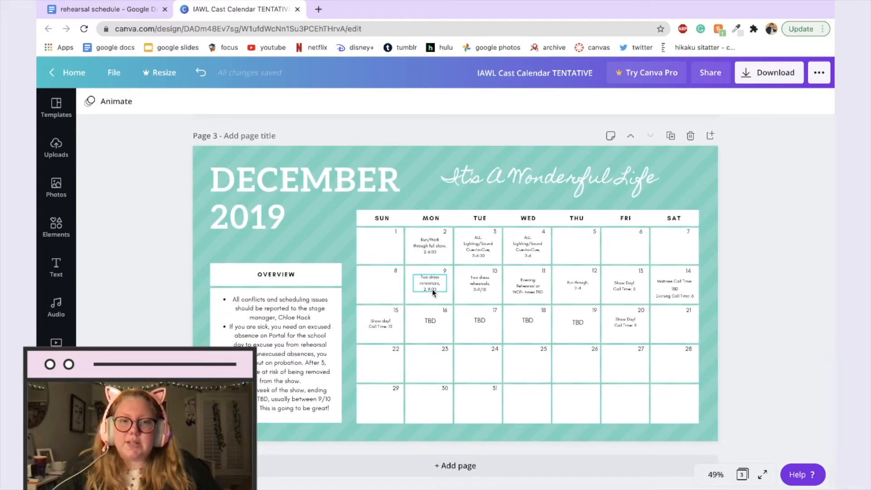
scroll(433, 292, "up", 5)
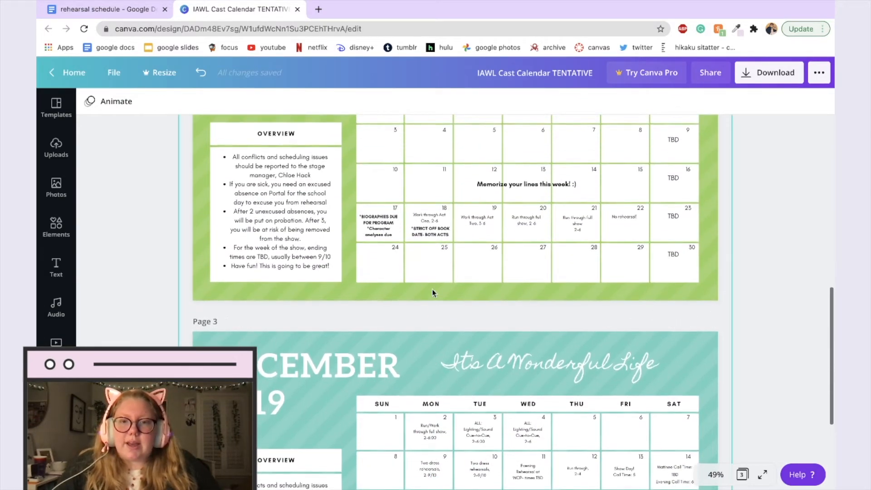
scroll(432, 293, "up", 2)
scroll(454, 313, "down", 4)
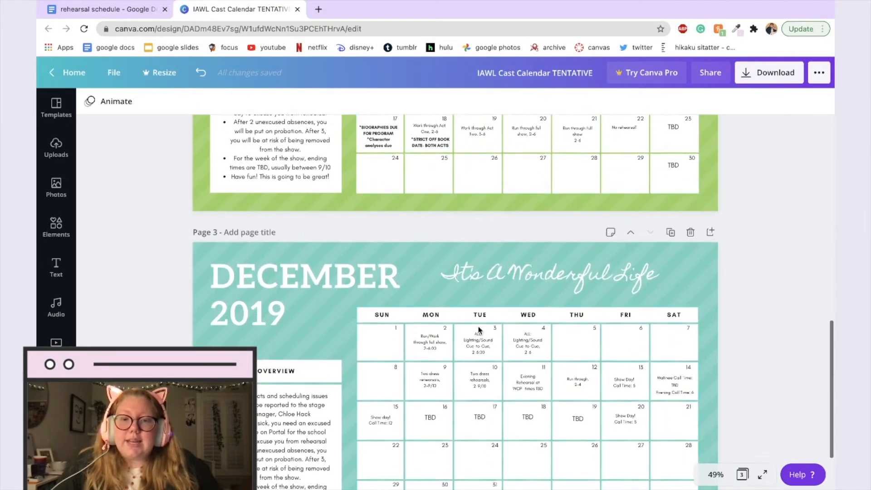
scroll(476, 333, "down", 2)
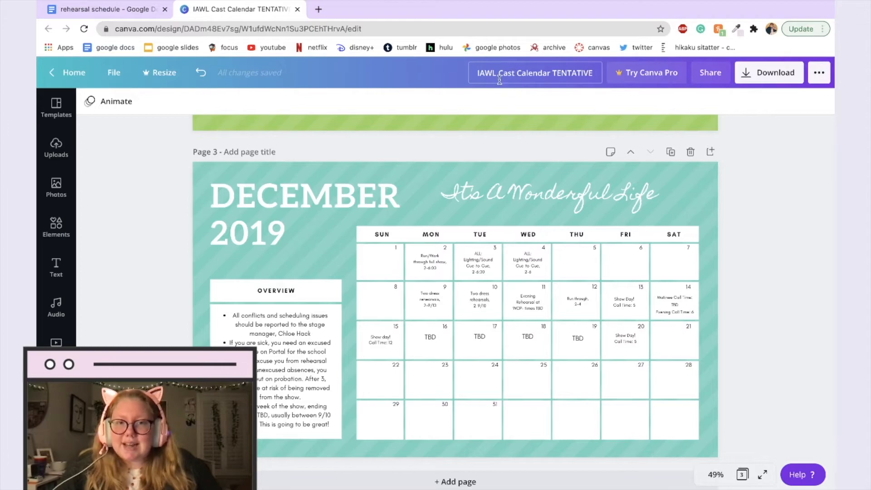
scroll(544, 272, "up", 14)
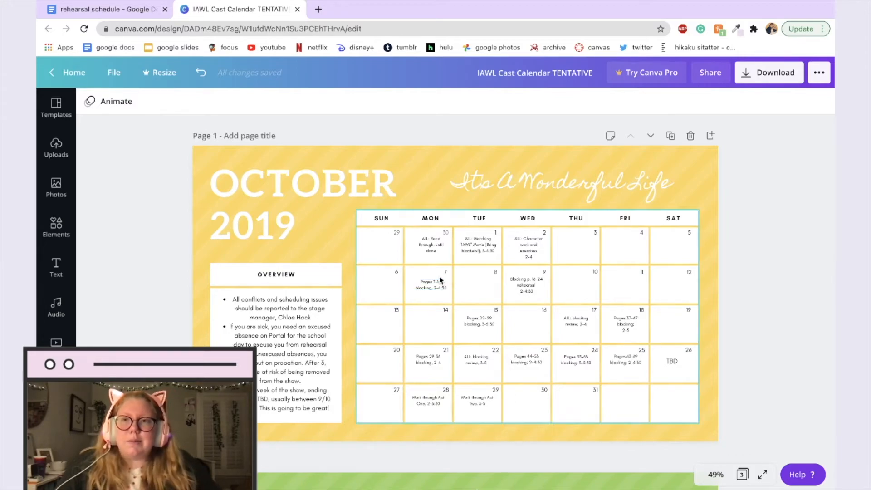
Switch to the rehearsal schedule in Google Docs and review Monday 10/07's blocking pages, time, character list, notes, conflicts and tech crew lines
left_click(104, 11)
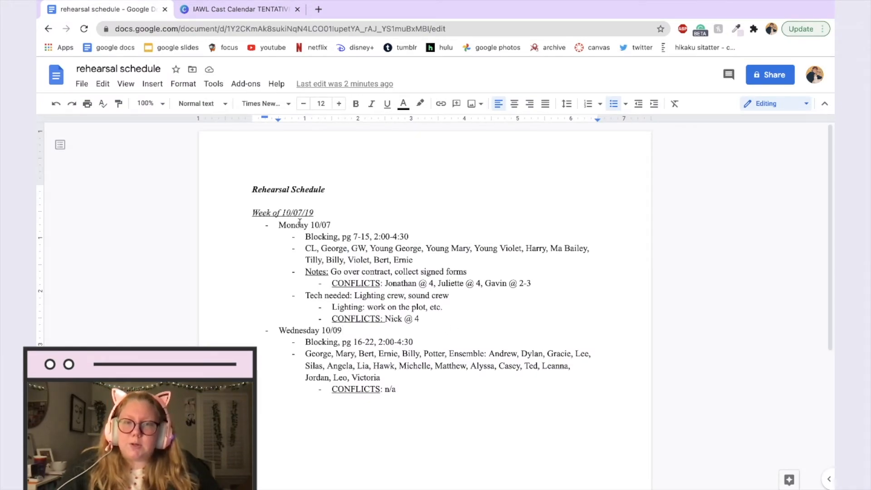
left_click(307, 237)
left_click_drag(306, 237, 371, 237)
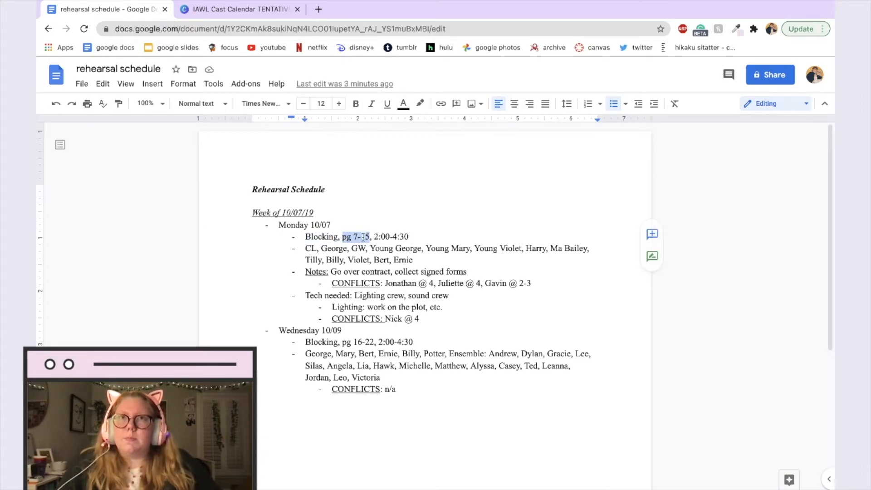
left_click_drag(363, 236, 370, 240)
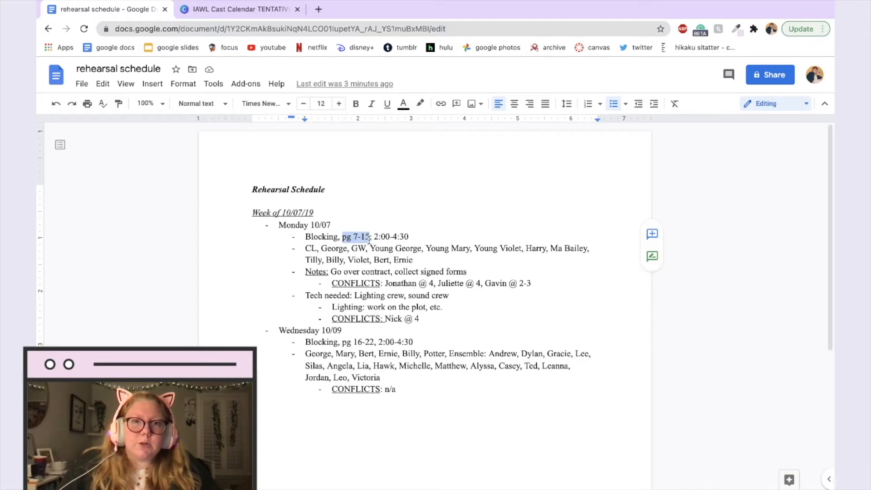
left_click_drag(374, 236, 304, 251)
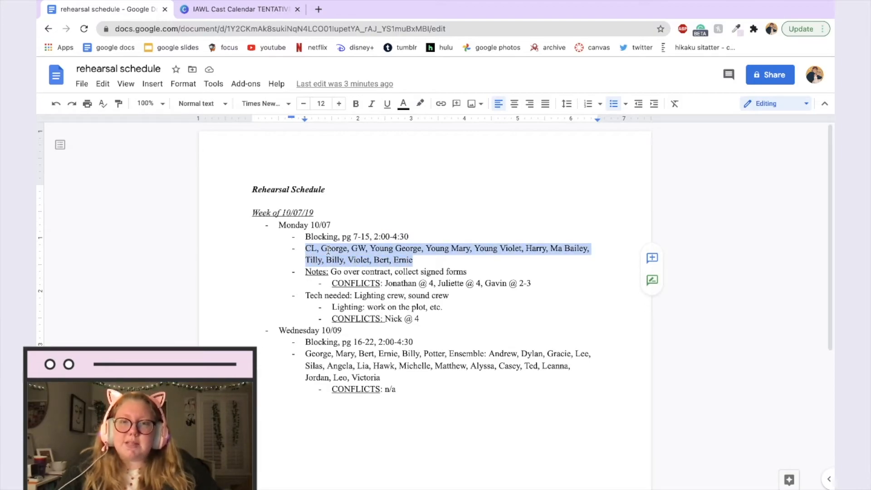
left_click_drag(305, 272, 469, 271)
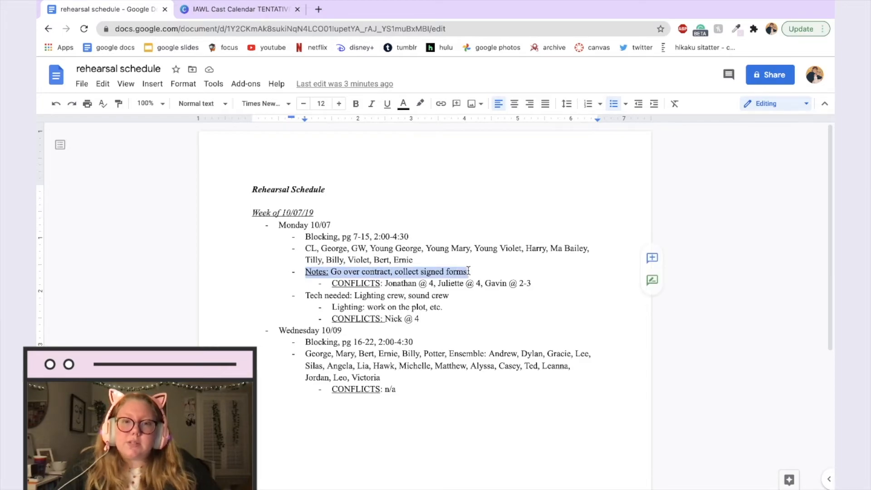
left_click(341, 284)
left_click_drag(335, 283, 533, 283)
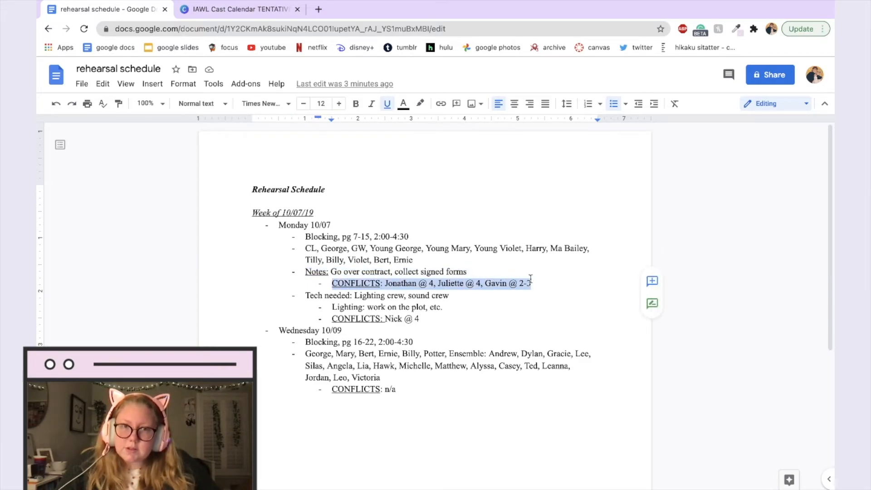
left_click(299, 296)
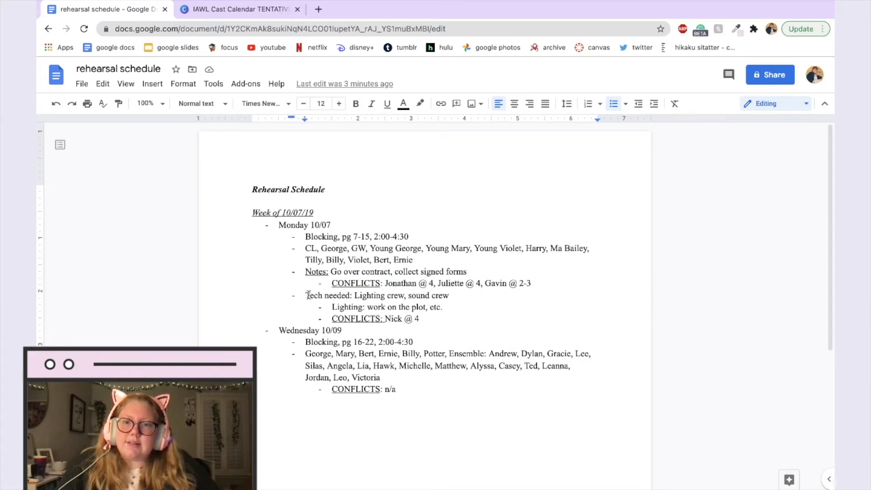
left_click_drag(310, 296, 434, 317)
left_click(434, 319)
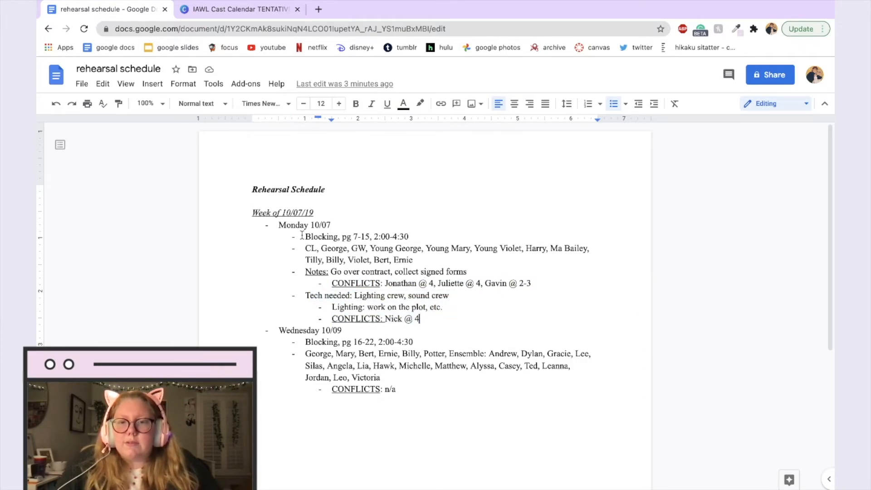
Add a "Thursday 10/10" day entry below Wednesday's conflicts, with an indented bullet under it
left_click(424, 395)
key("Return")
key("shift+Tab")
key("shift+Tab")
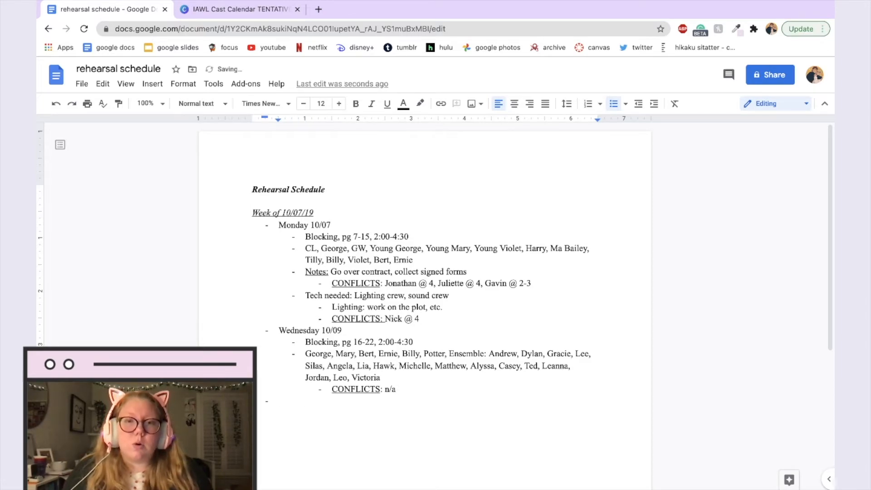
type("Th")
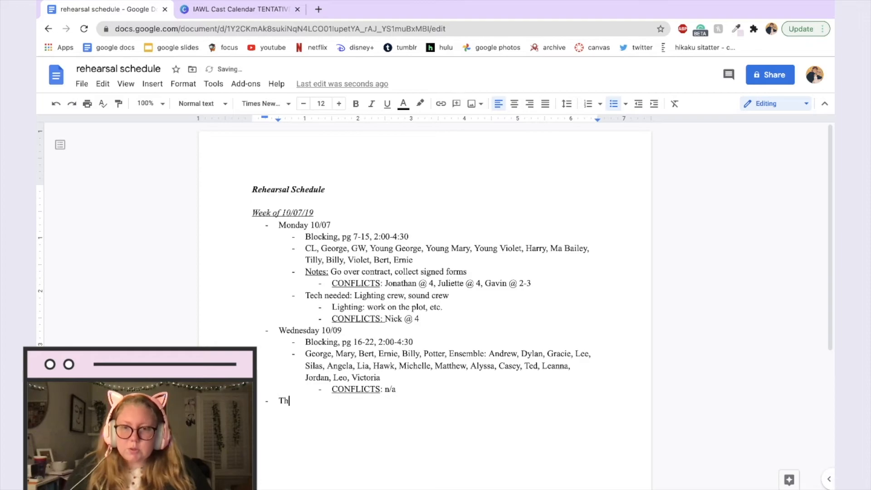
type("ur")
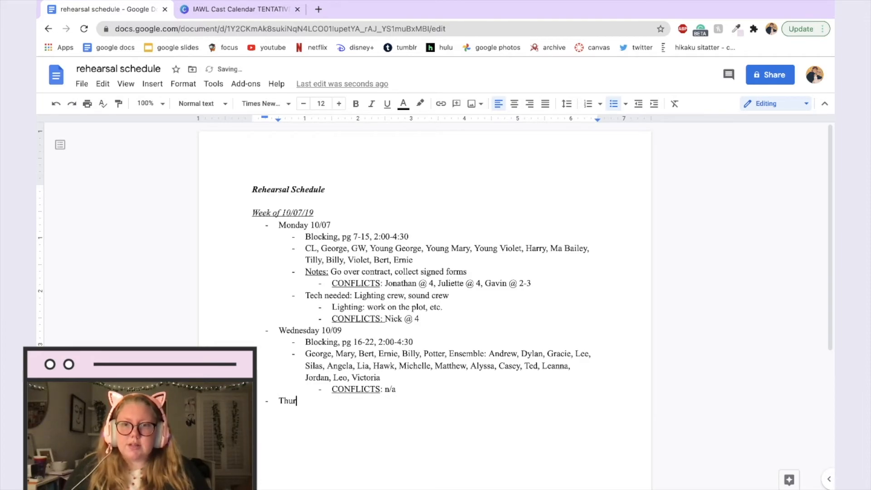
type("sday 10/10")
key("Return")
key("Tab")
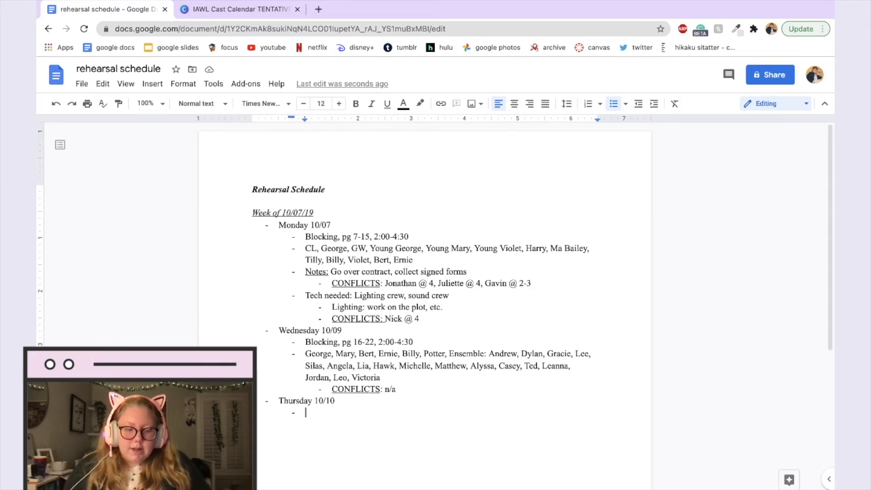
Enter "Choreo, Step in Time, 2:00-6:00" as Thursday's rehearsal line and add another bullet below it
type("C")
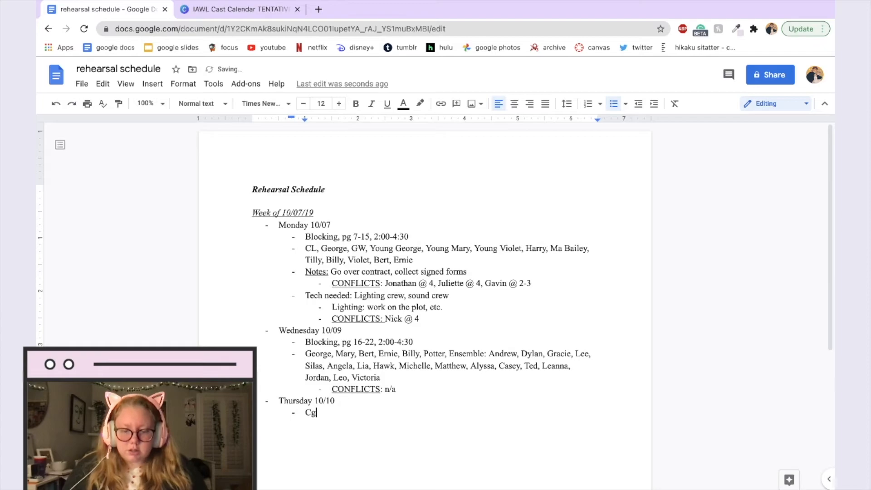
type("horeo,")
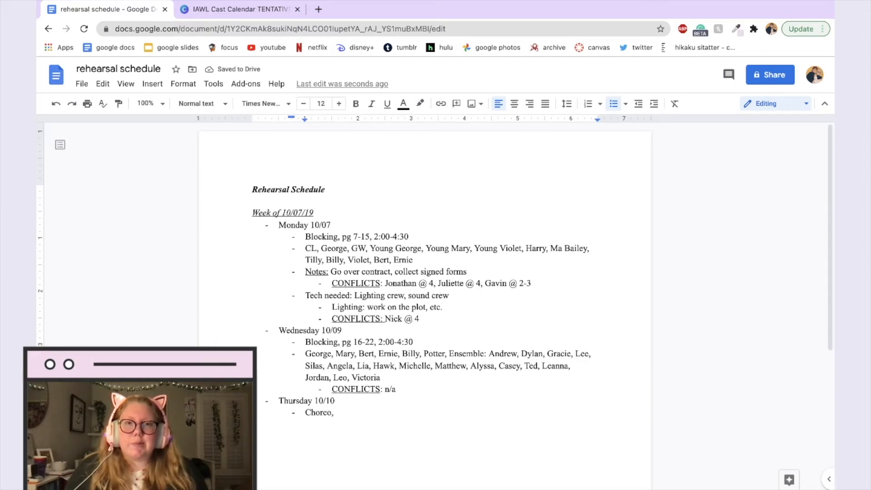
type("Step in Time")
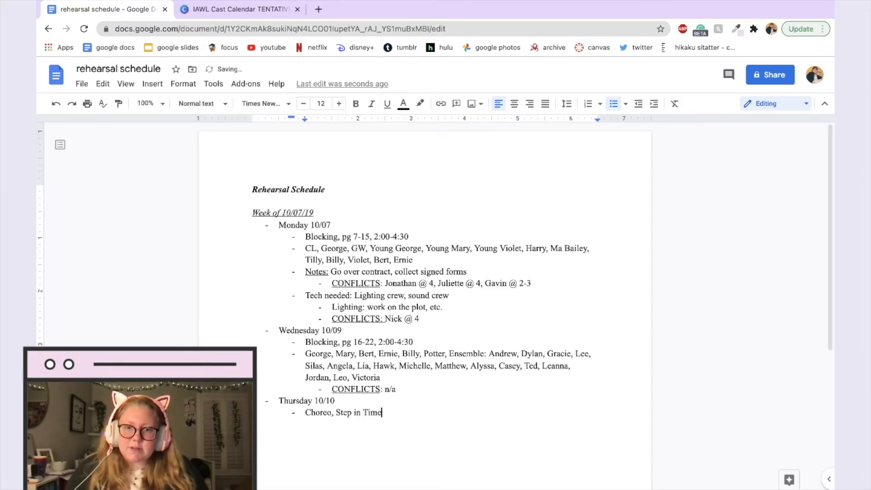
type(", ")
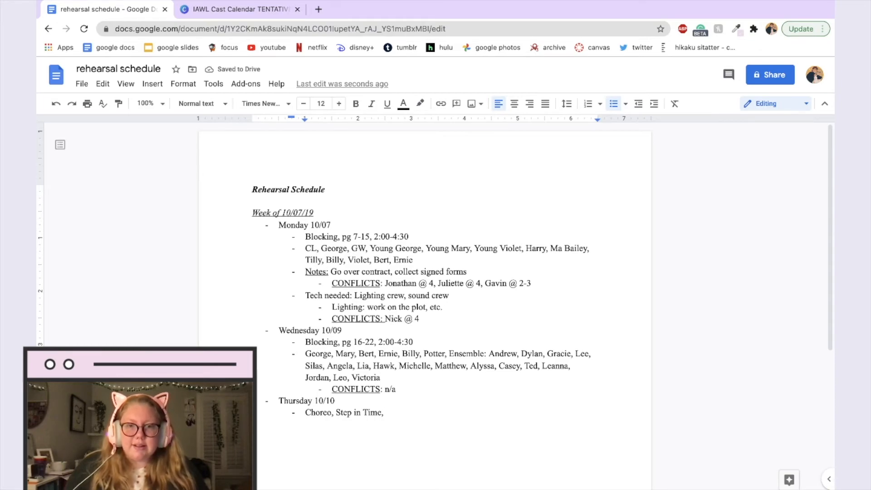
type("2")
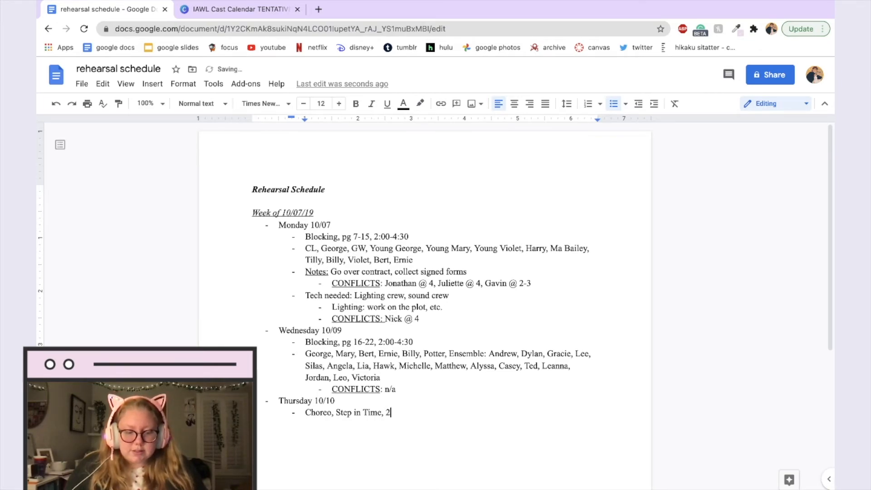
type(":00-")
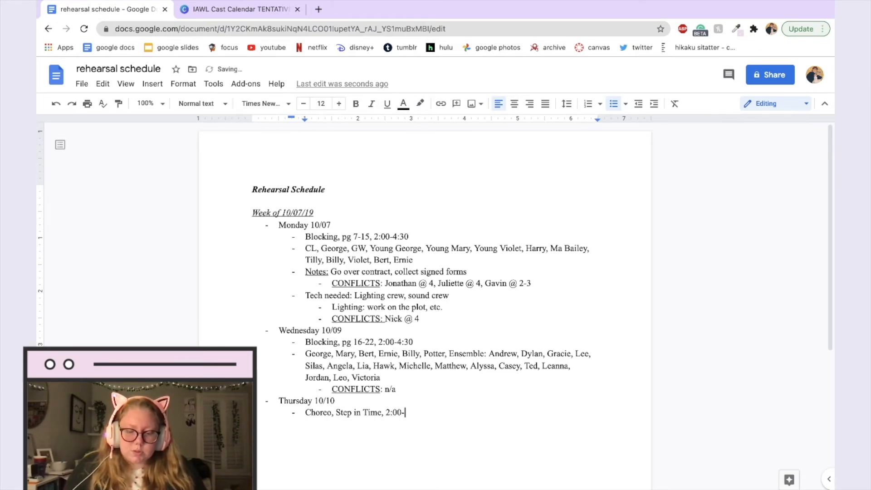
type("6:00")
key("Return")
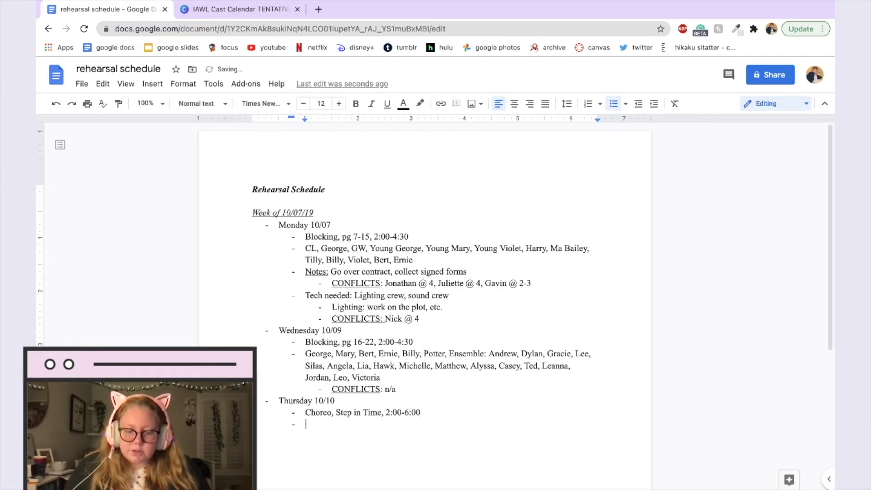
List the characters "Mary, Bert, Jane, Michael," in Thursday's second bullet
type("Mary, Bert, Jane,")
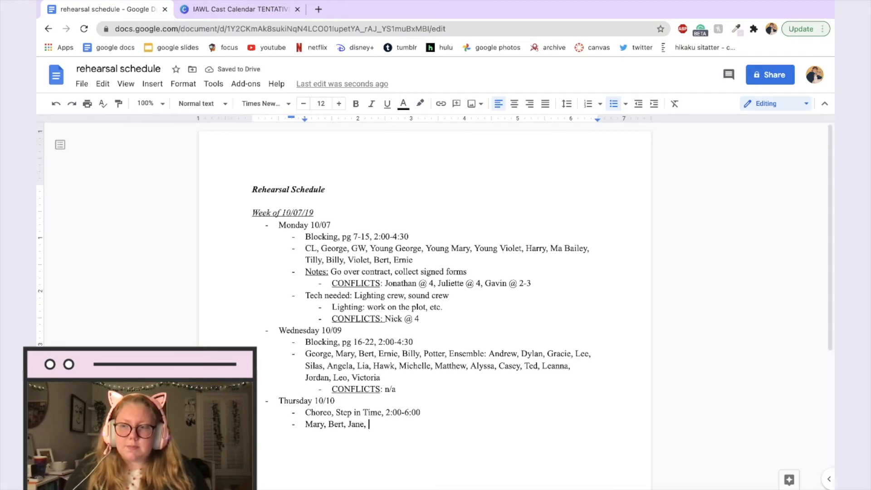
type("Li")
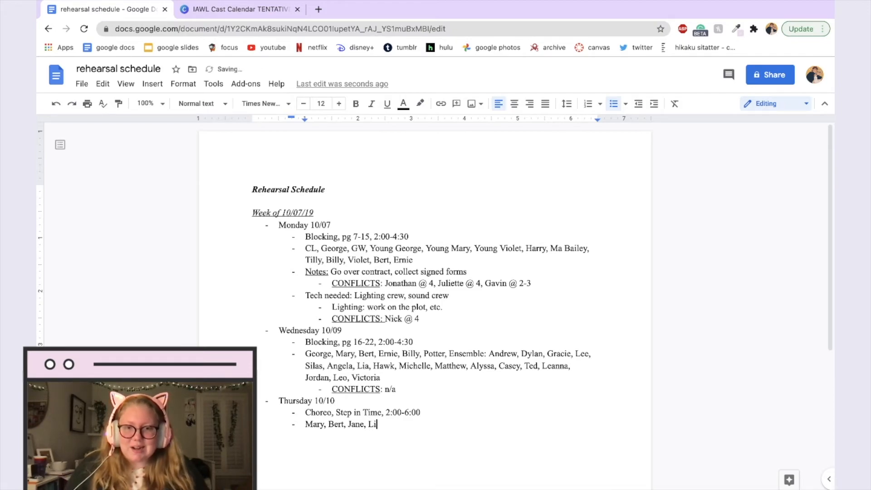
type("ttle")
key("BackSpace")
key("BackSpace")
key("BackSpace")
key("BackSpace")
key("BackSpace")
key("BackSpace")
key("BackSpace")
type("Mich")
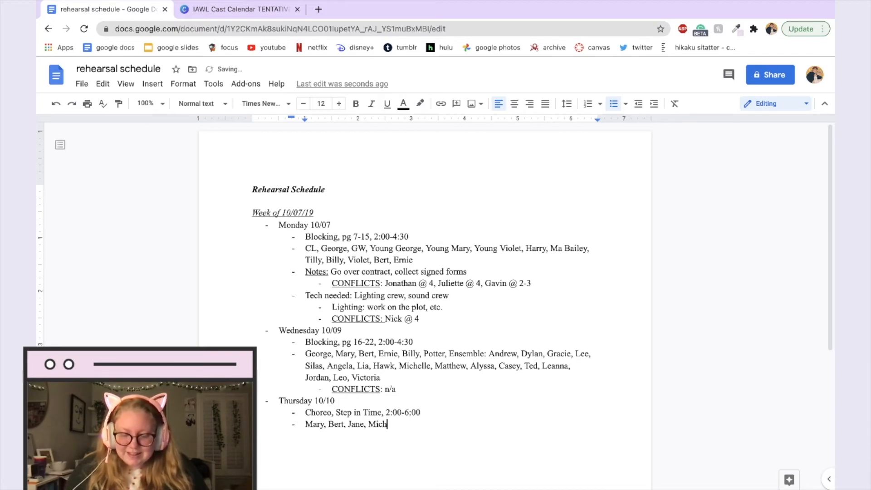
type("ael, ")
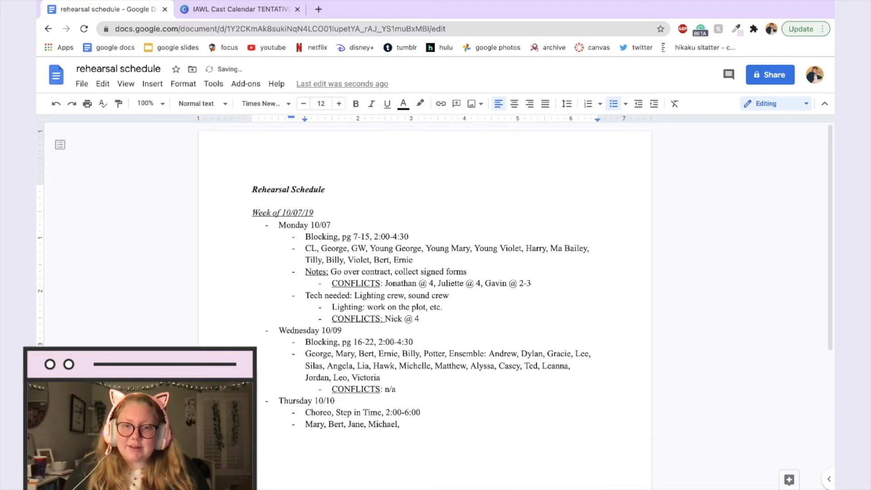
type("Ensemble (")
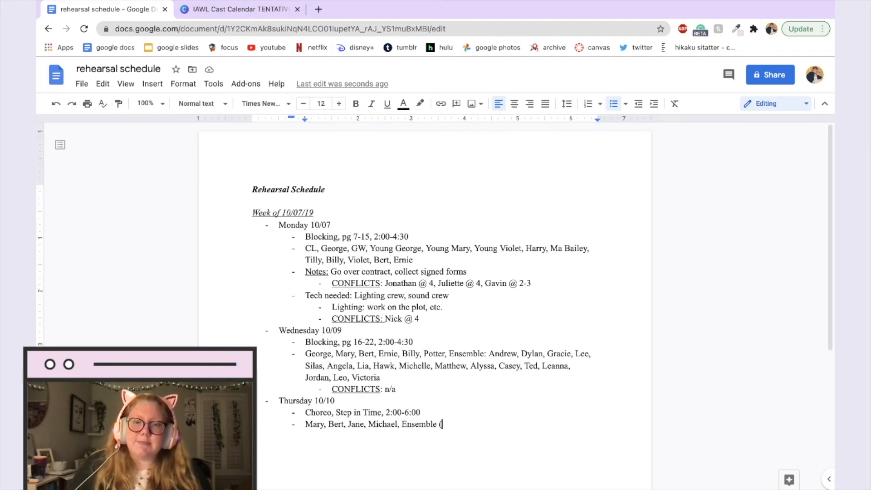
key("BackSpace")
key("BackSpace")
key("BackSpace")
key("BackSpace")
key("BackSpace")
key("BackSpace")
key("BackSpace")
key("BackSpace")
key("BackSpace")
key("BackSpace")
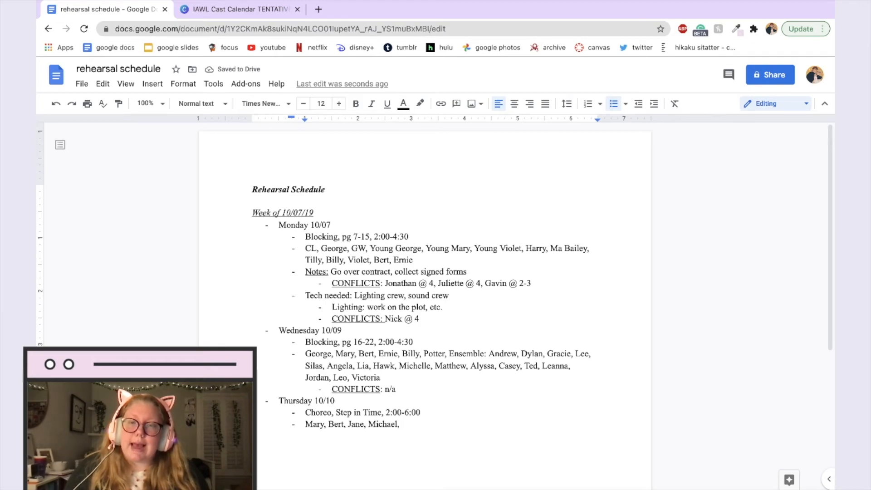
Complete Thursday's character list with "Chimney sweeps"
type("Chorus")
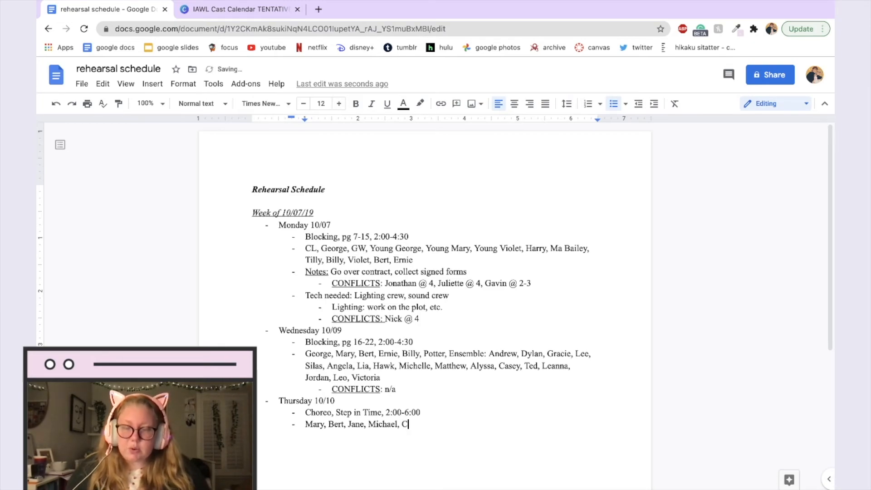
key("BackSpace")
key("BackSpace")
key("BackSpace")
key("BackSpace")
type("i")
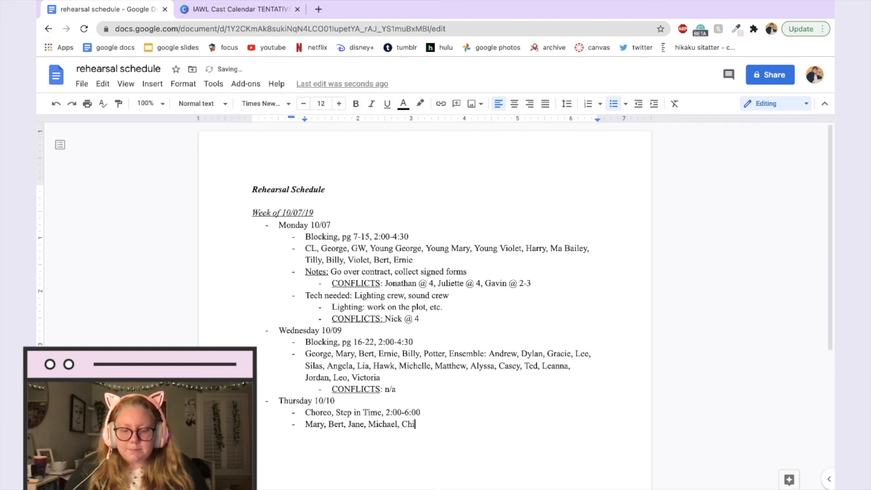
type("mney sweeps")
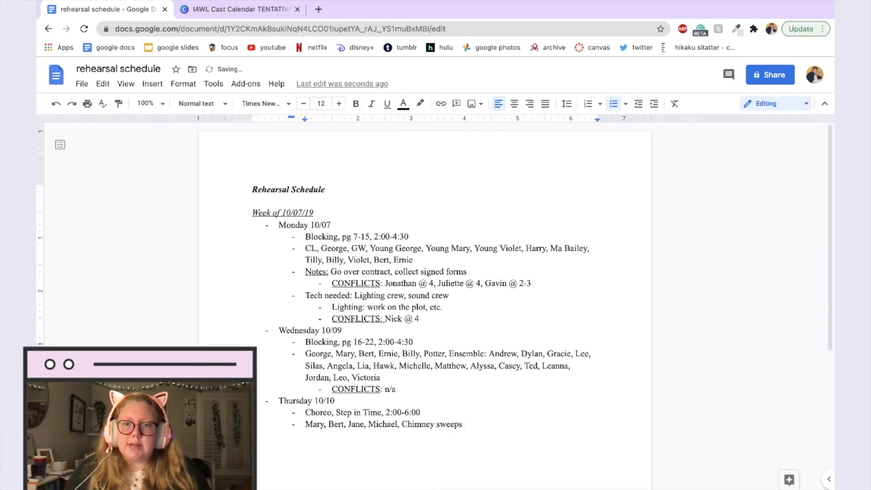
Add an underlined "Notes" label followed by a plain colon as a new bullet under Thursday's character list
key("Return")
key("Tab")
key("shift+Tab")
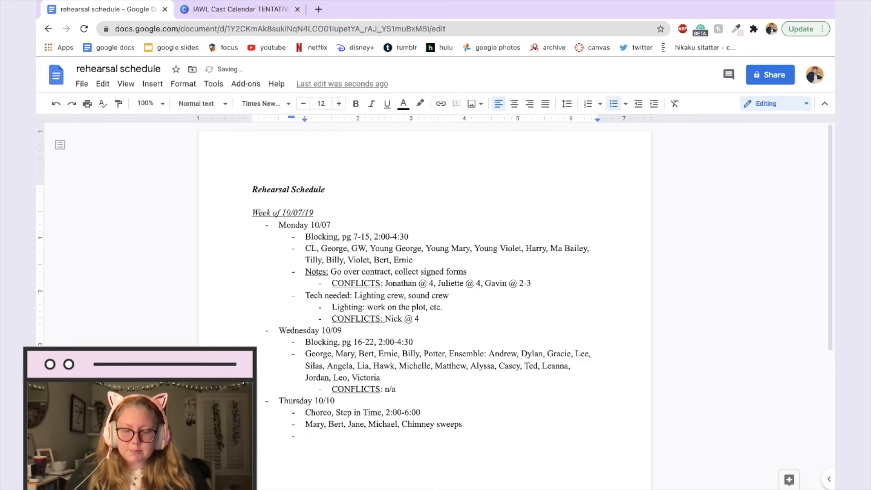
key("ctrl+u")
type("Notes")
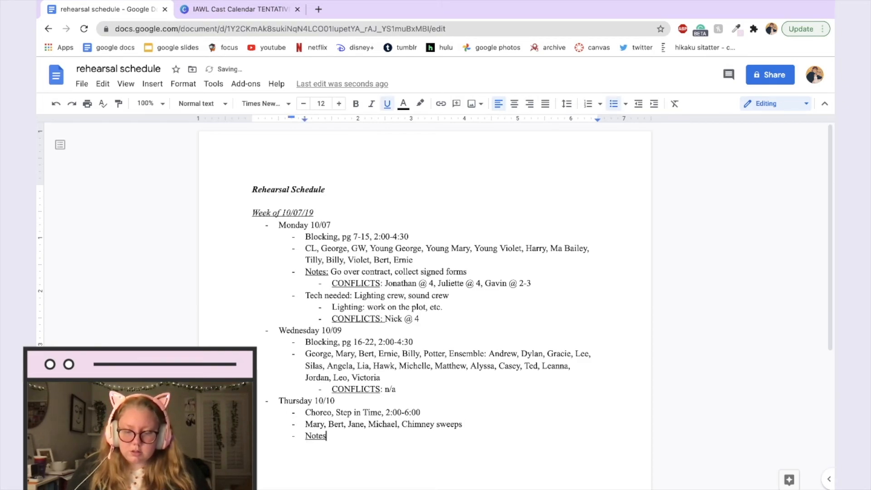
key("ctrl+u")
type(": ")
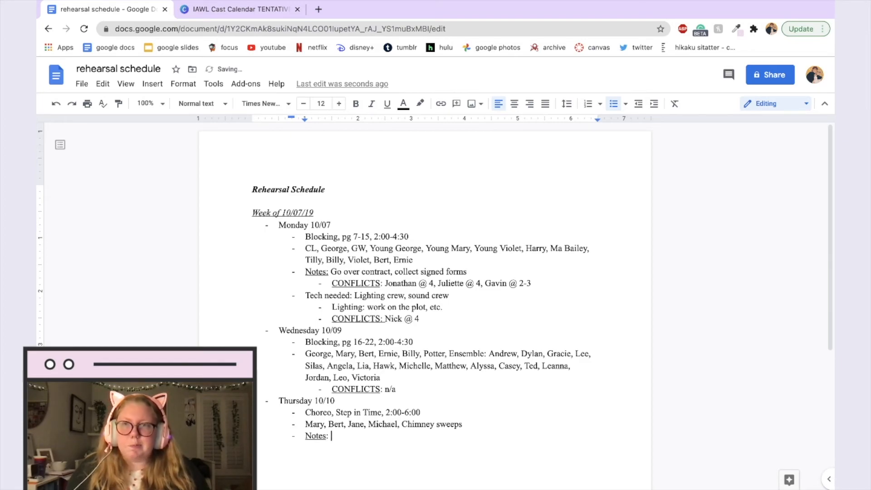
Enter "Proper footwear (jazz boots)" as the text of Thursday's notes
type("Proper ")
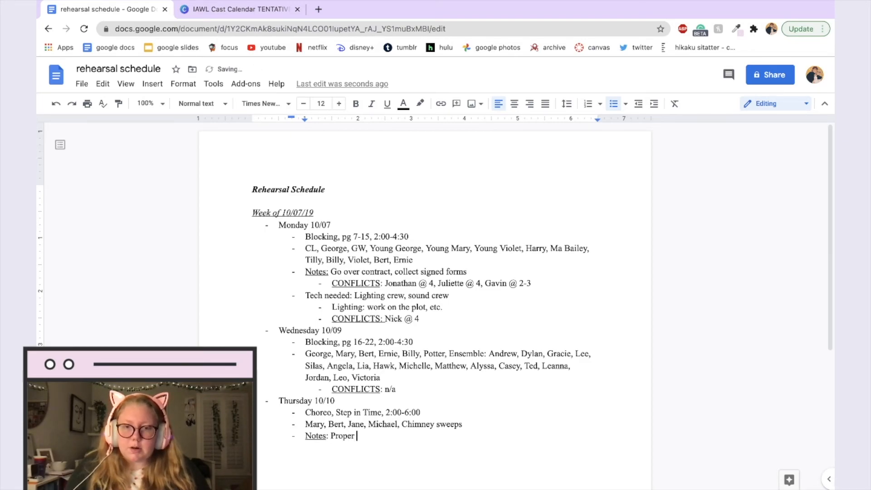
type("footwear (")
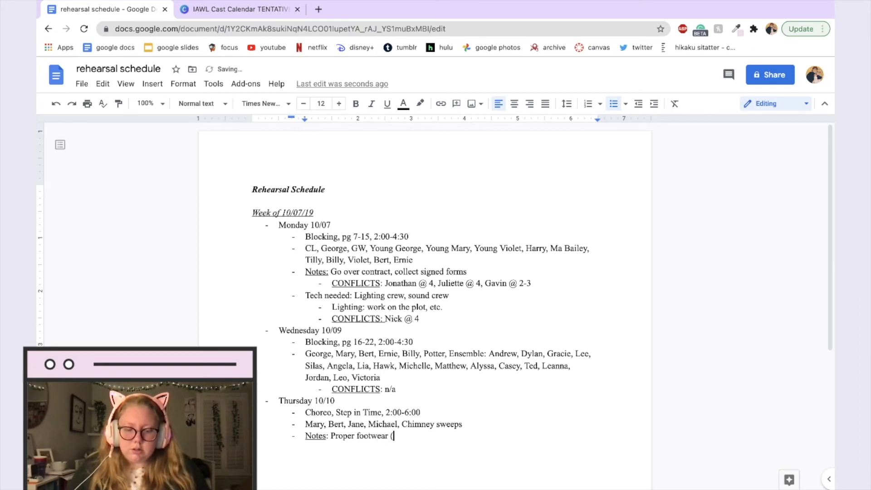
type("jazz boots")
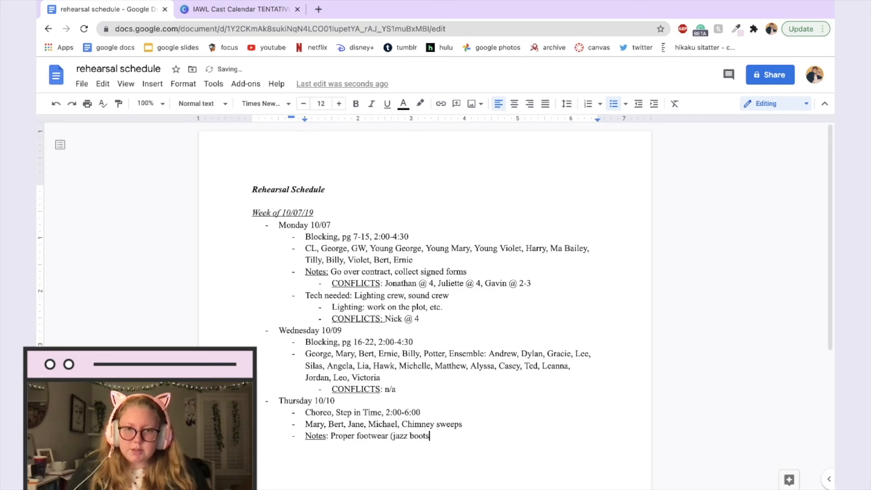
type("/")
key("BackSpace")
type(")")
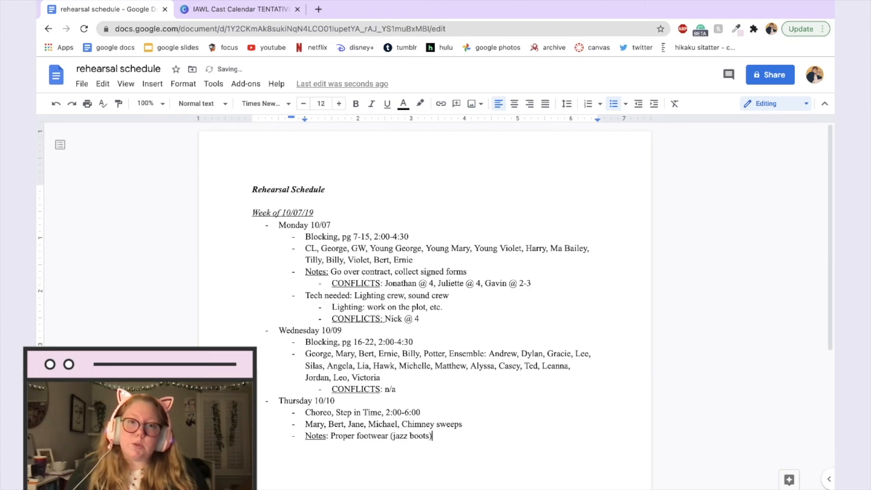
Add an indented bullet under Thursday's notes with the underlined label "CONFLICTS:", ending the underline after it
key("Return")
key("Tab")
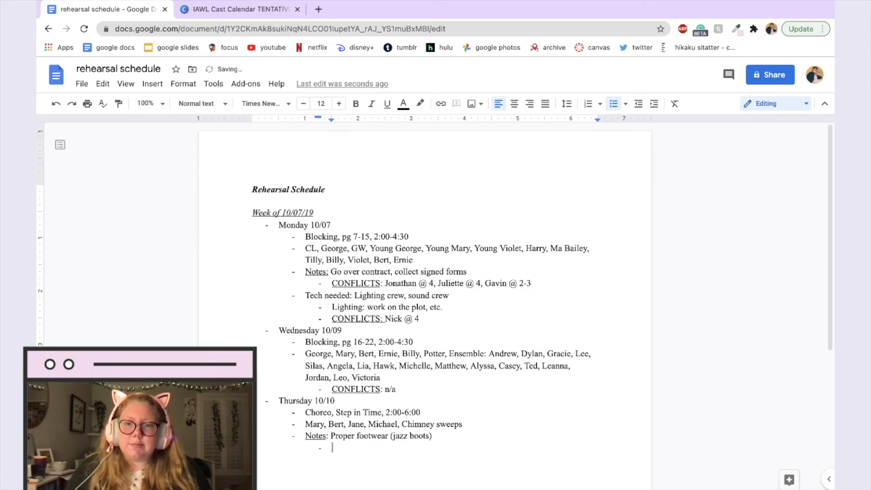
type("c")
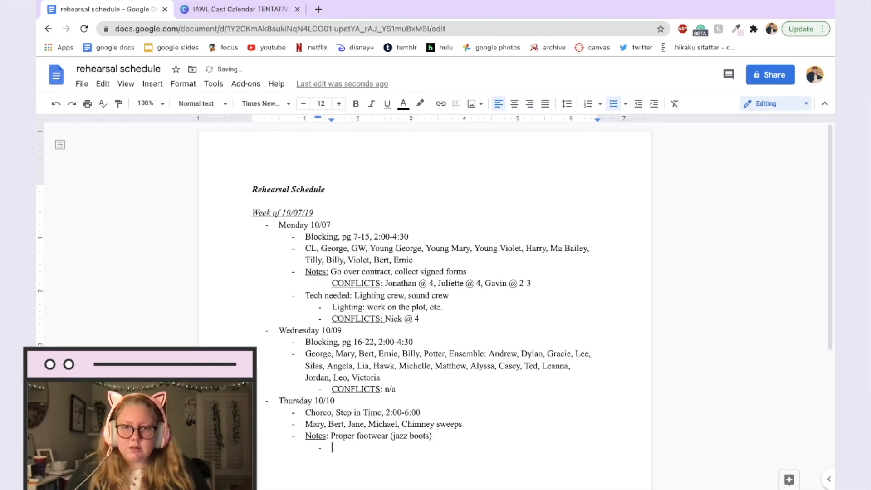
key("ctrl+u")
type("o")
key("BackSpace")
key("BackSpace")
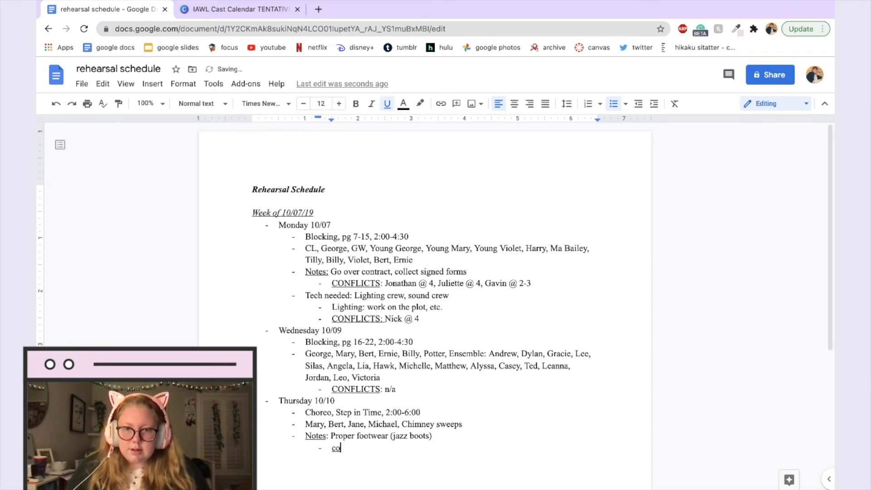
type("CONFLICTS:")
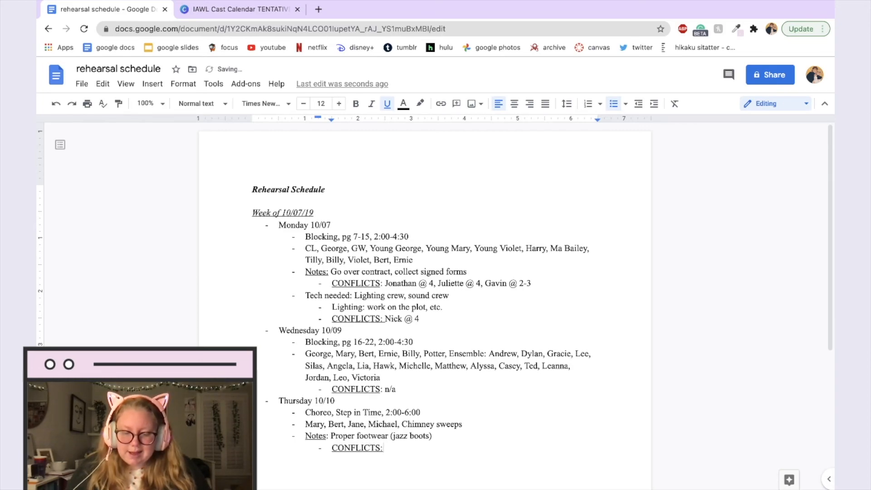
key("ctrl+u")
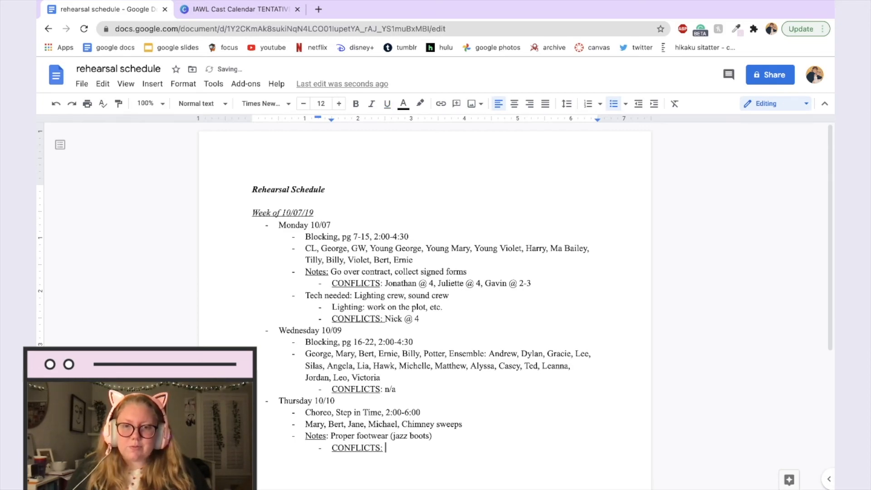
Replace "Choreo" with "Music," at the start of Thursday's rehearsal line
left_click_drag(401, 448, 275, 398)
left_click(389, 447)
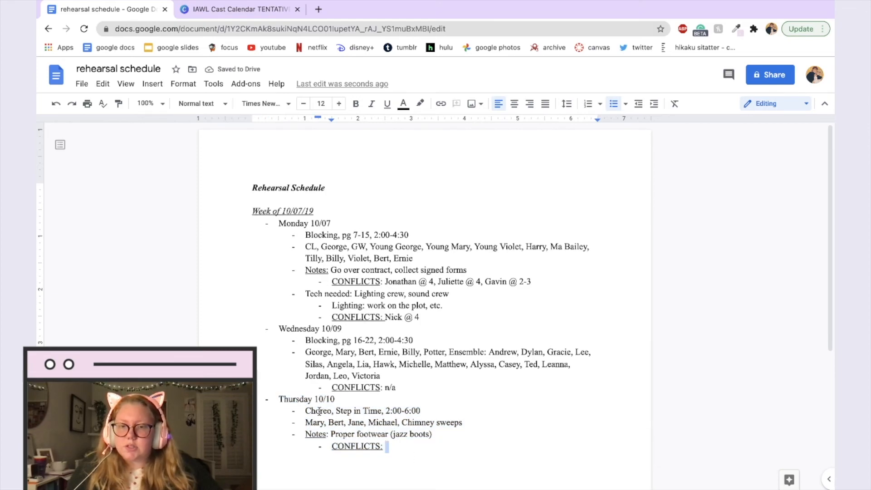
double_click(320, 411)
key("Delete")
key("Delete")
type("Music")
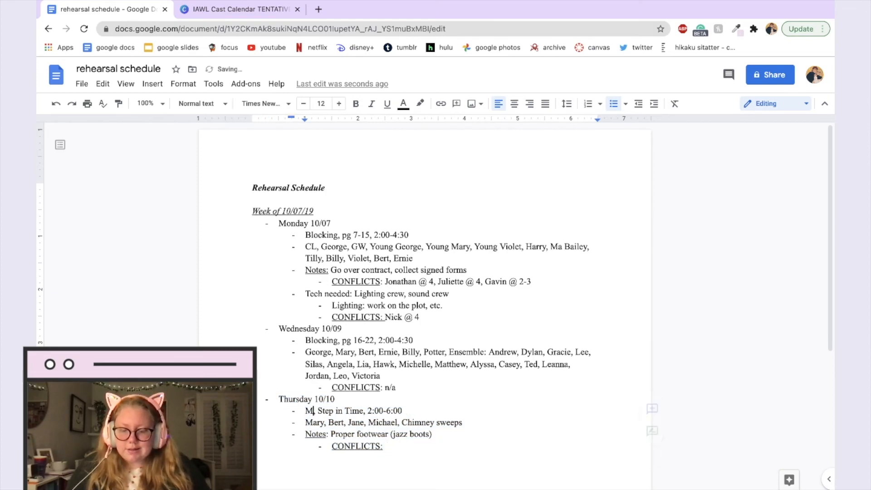
type(",")
Italicize the song title "Step in Time" in Thursday's rehearsal line
left_click_drag(332, 411, 377, 410)
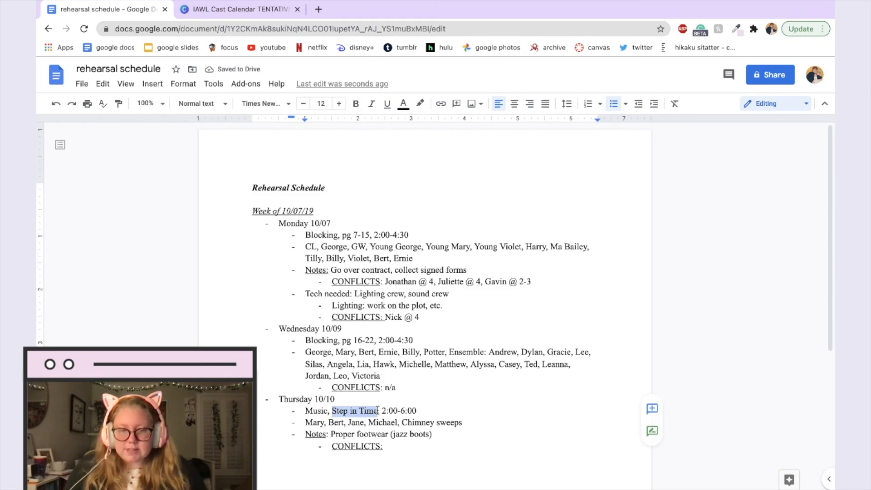
key("ctrl+i")
left_click(399, 445)
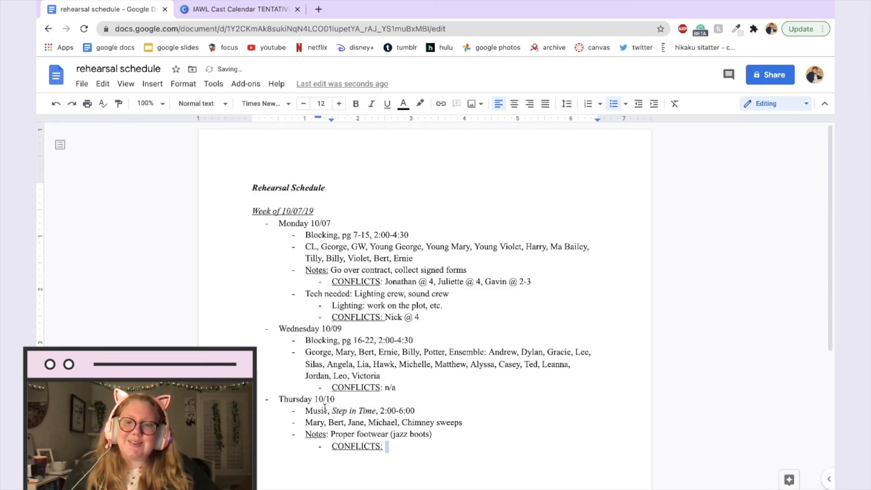
left_click_drag(332, 410, 375, 410)
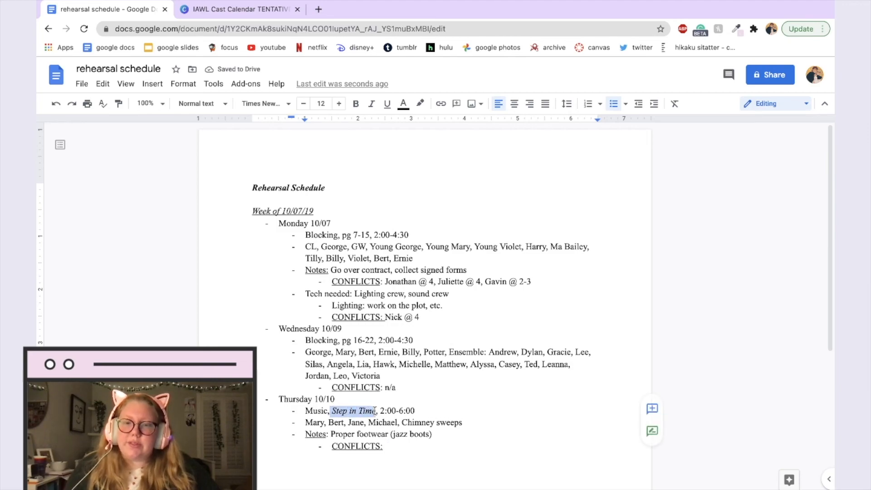
left_click(390, 433)
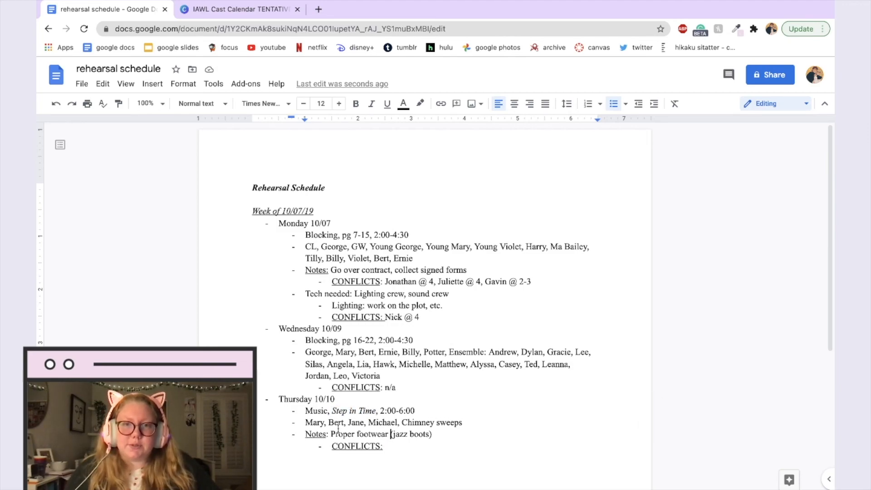
Review the October 2019 rehearsal calendar in Canva and return to the rehearsal schedule in Google Docs
scroll(329, 409, "down", 2)
scroll(330, 410, "up", 2)
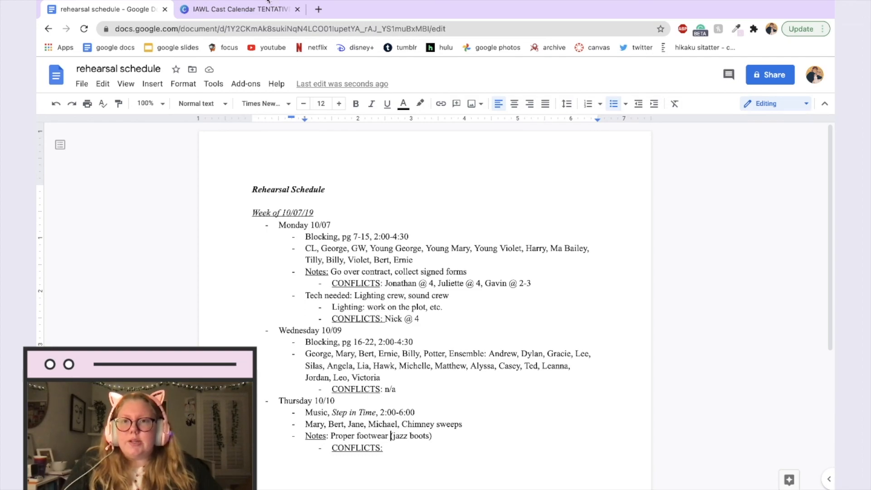
left_click(240, 9)
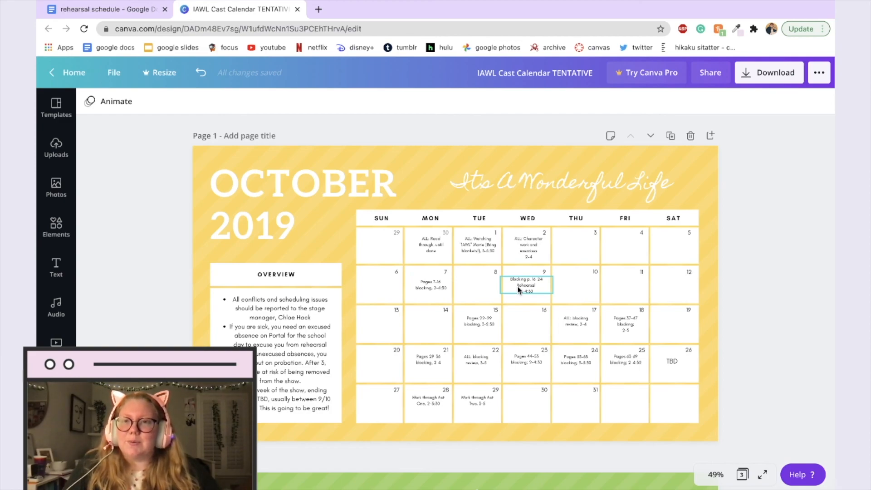
scroll(195, 163, "down", 1)
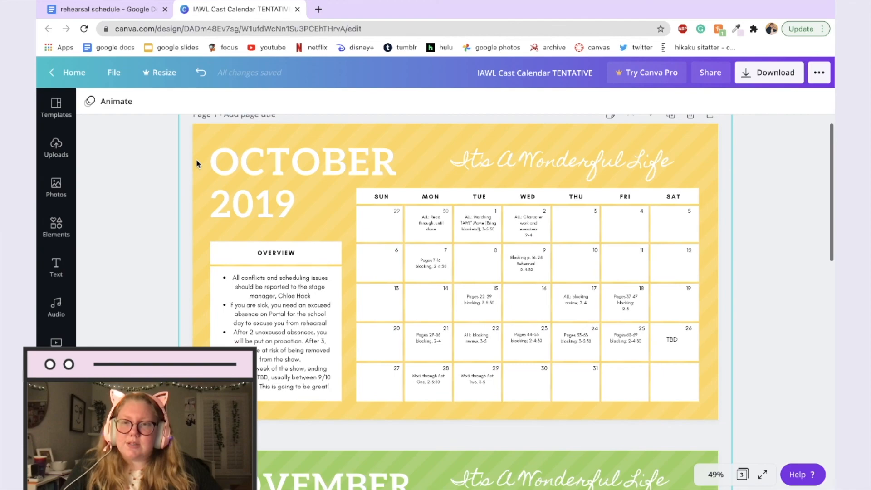
scroll(156, 171, "up", 1)
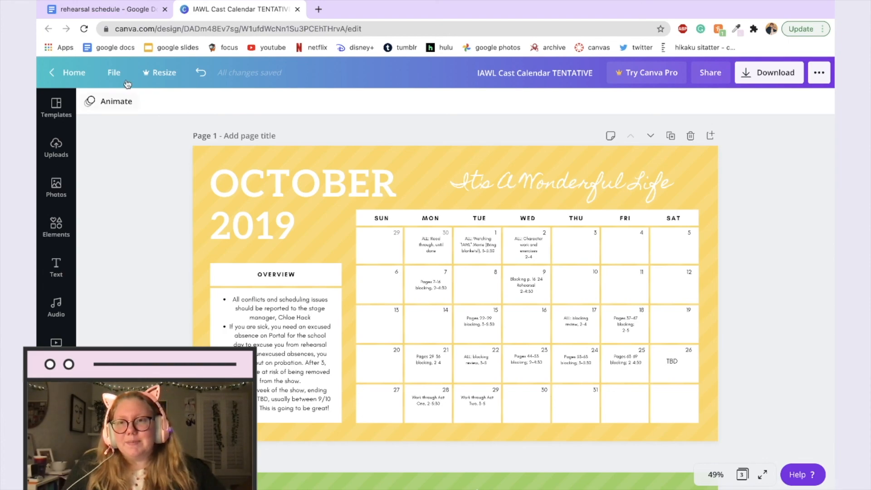
left_click(121, 9)
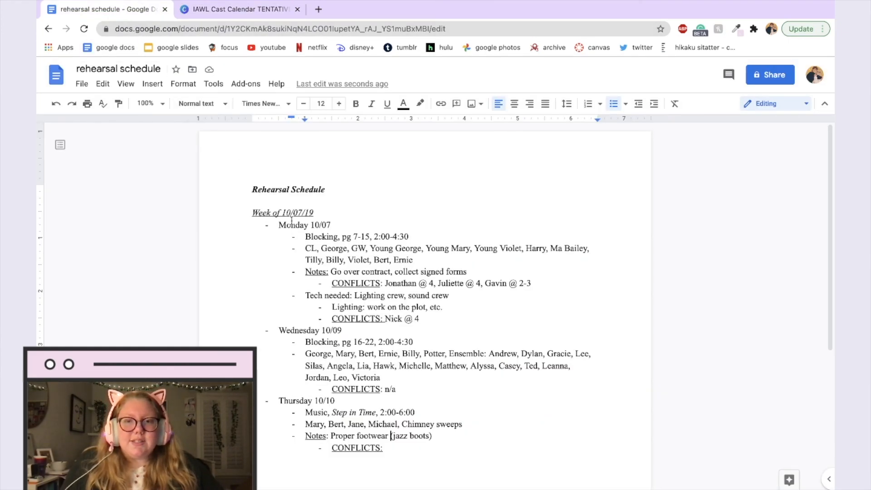